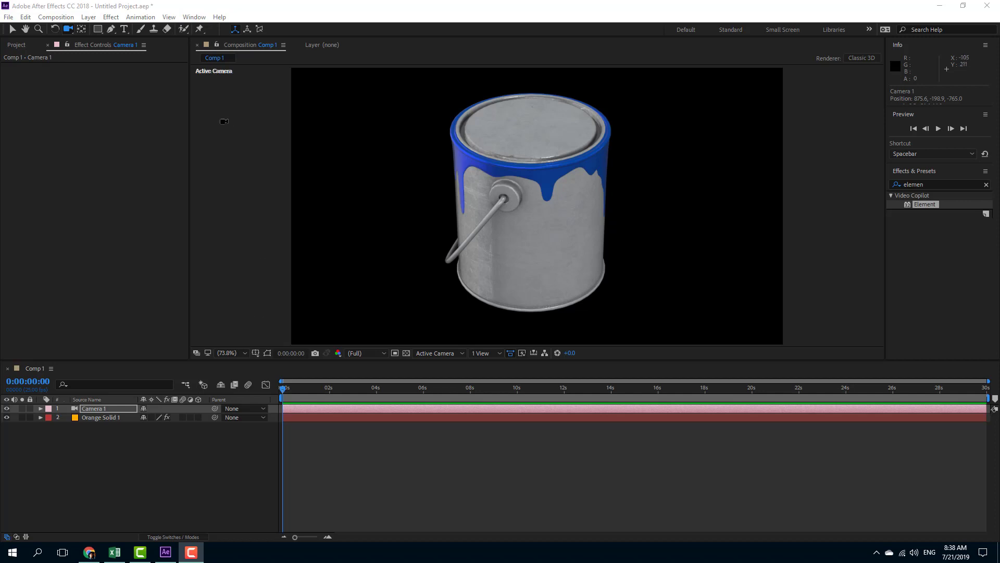
Add a new light layer of type Parallel to the composition
{"action": "left_click", "coordinate": [106, 416]}
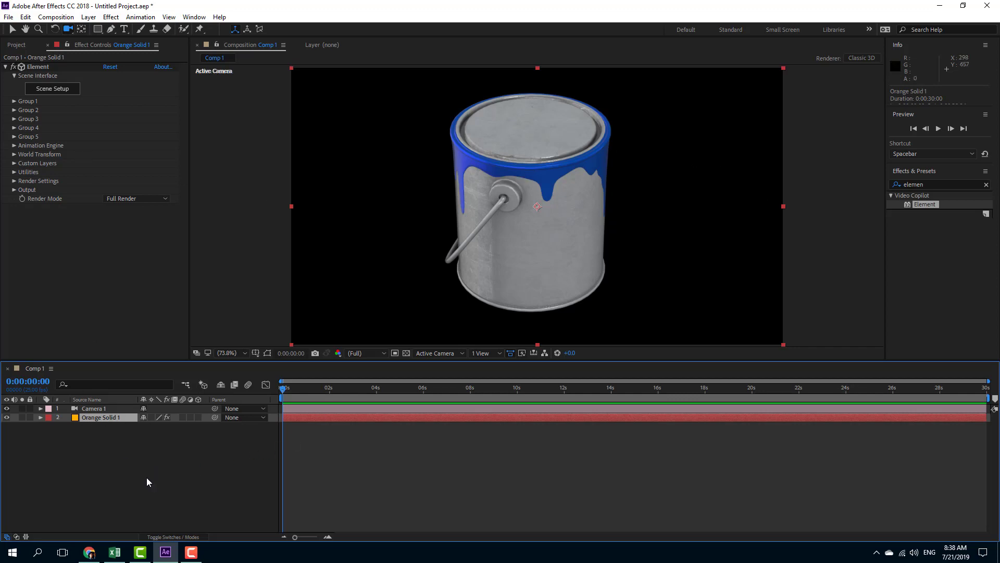
{"action": "right_click", "coordinate": [101, 451]}
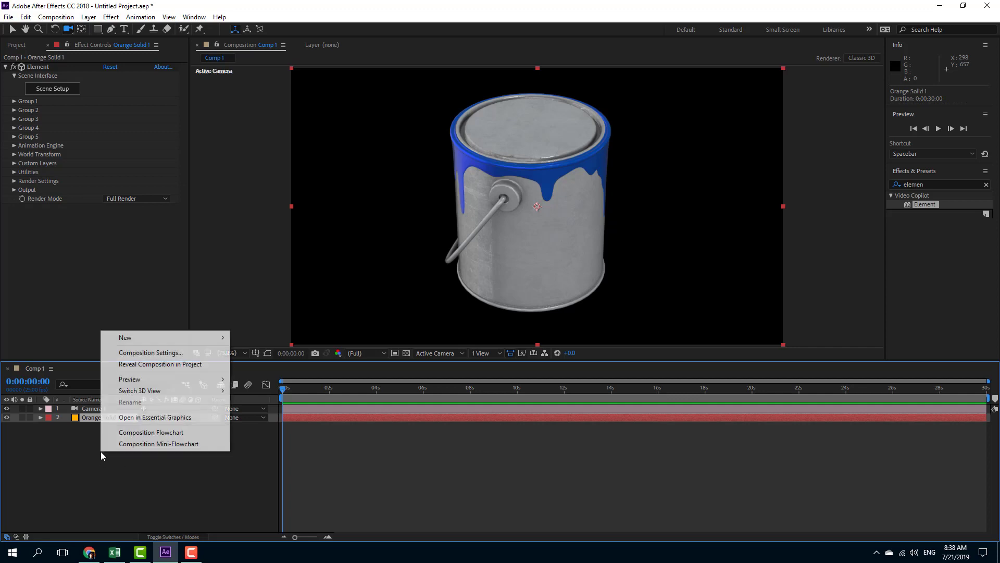
{"action": "mouse_move", "coordinate": [179, 345]}
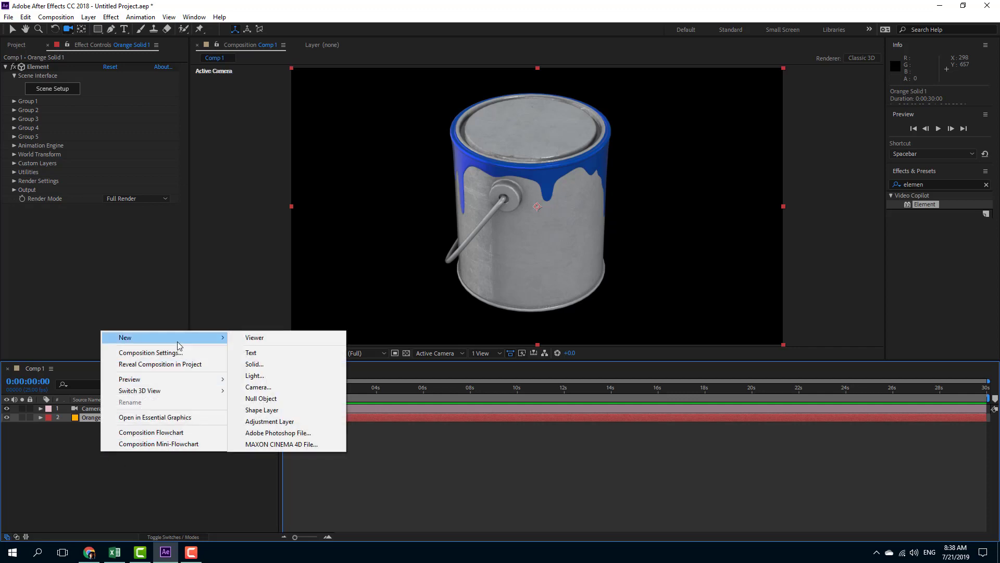
{"action": "left_click", "coordinate": [270, 376]}
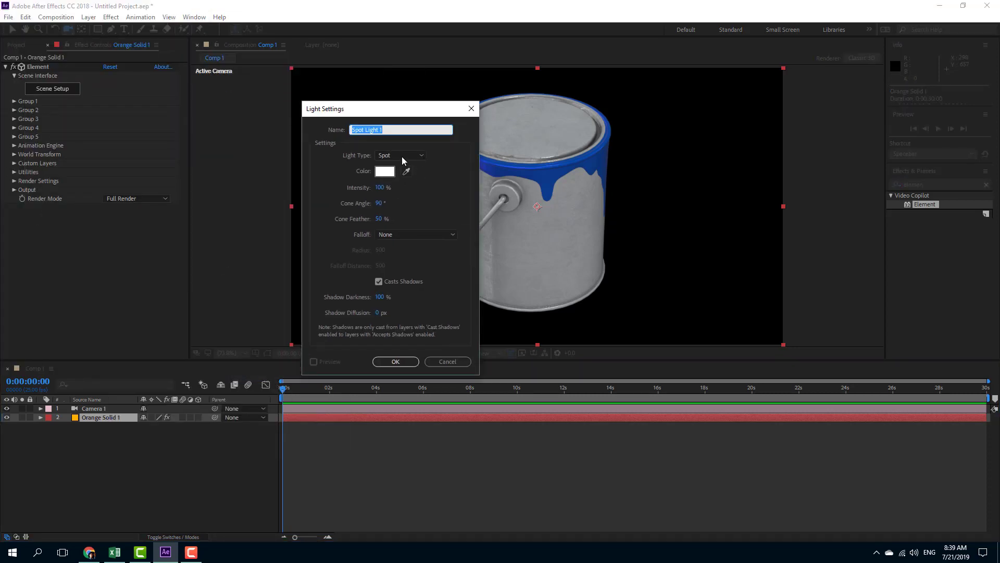
{"action": "left_click", "coordinate": [400, 156]}
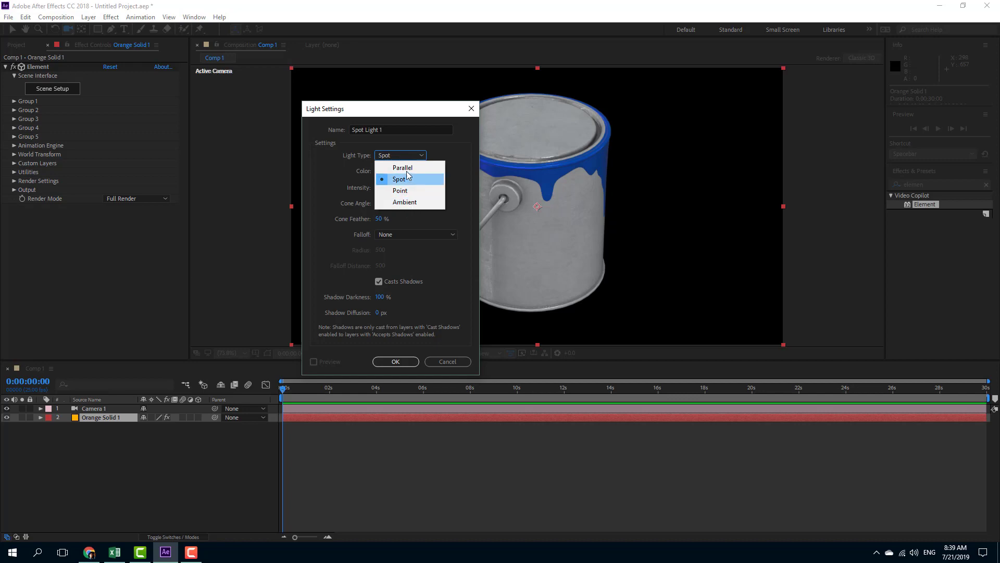
{"action": "left_click", "coordinate": [408, 168]}
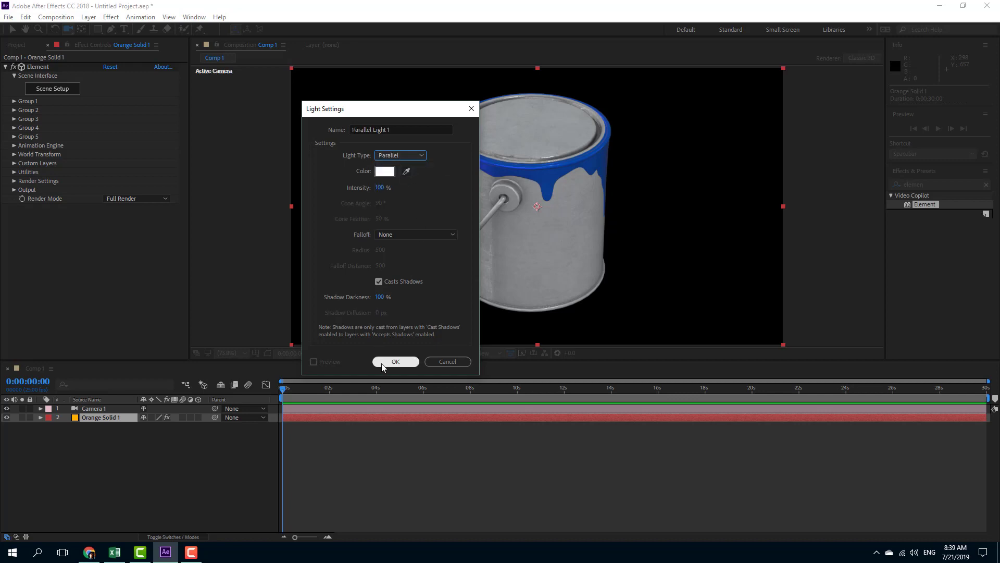
{"action": "left_click", "coordinate": [385, 362]}
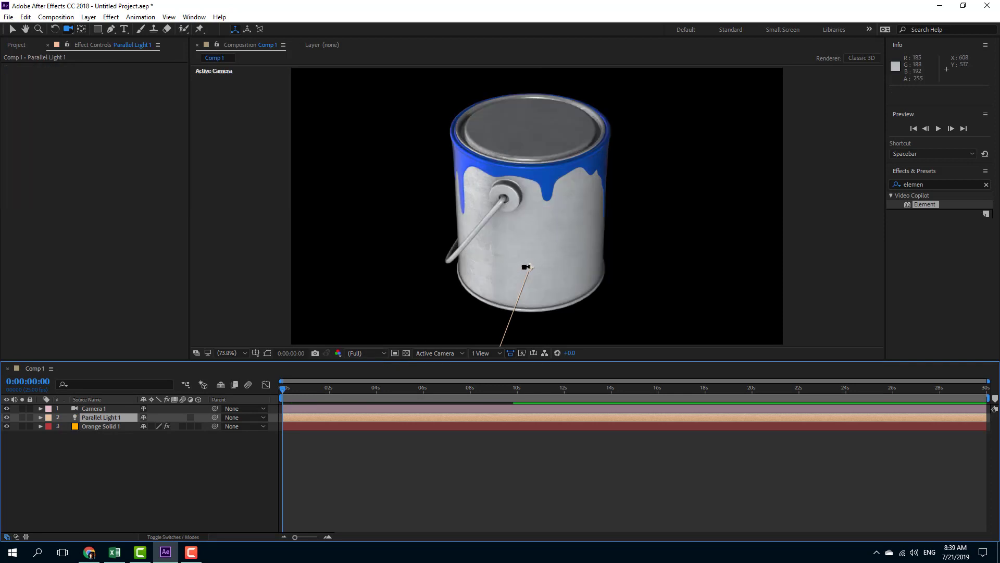
Reposition the parallel light and its point of interest around the paint can, placing the light at about 693, 409, -443
{"action": "left_click", "coordinate": [12, 29]}
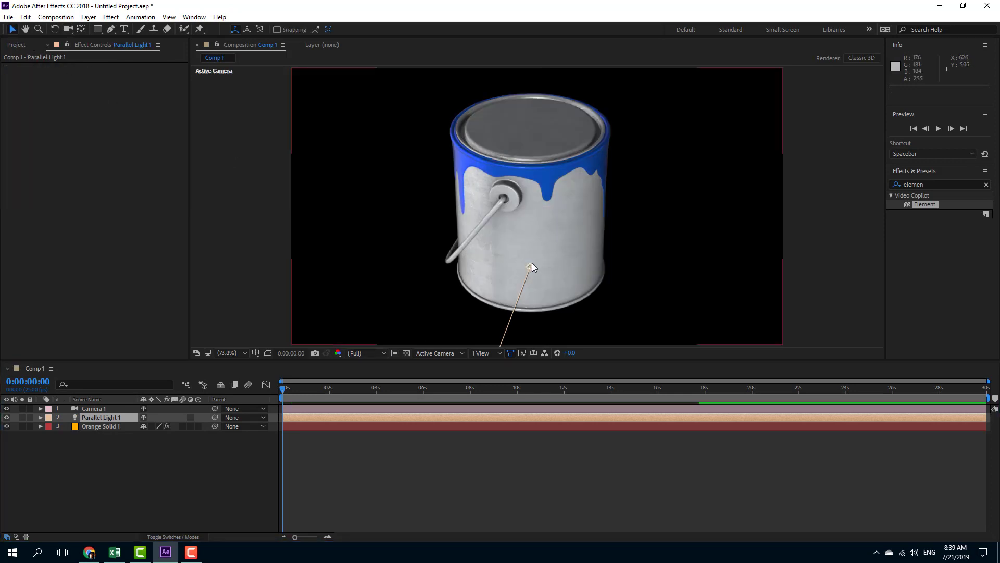
{"action": "left_click_drag", "start_coordinate": [530, 268], "coordinate": [523, 199]}
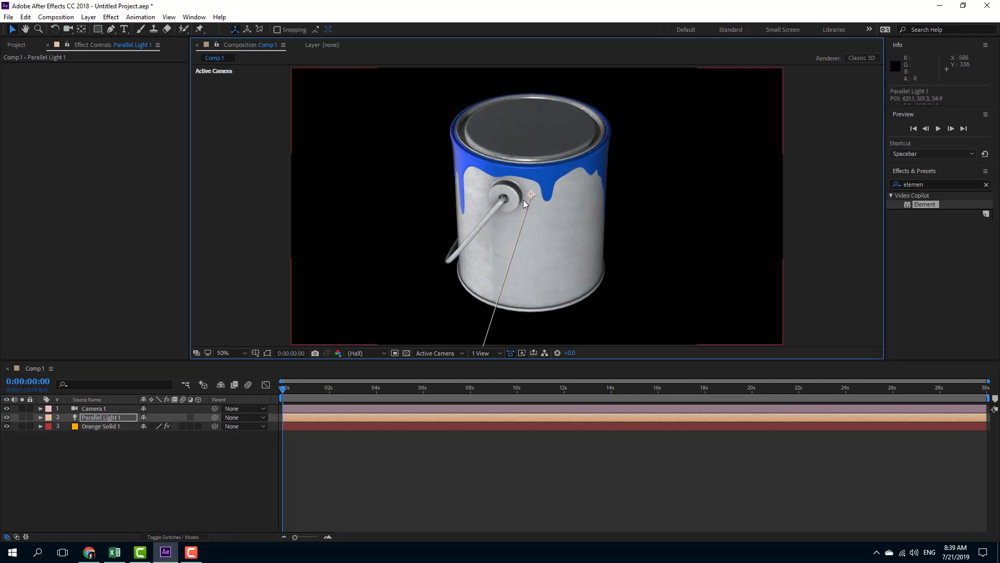
{"action": "scroll", "coordinate": [523, 199], "scroll_direction": "down", "scroll_amount": 4}
{"action": "scroll", "coordinate": [523, 200], "scroll_direction": "down", "scroll_amount": 2}
{"action": "scroll", "coordinate": [528, 235], "scroll_direction": "up", "scroll_amount": 2}
{"action": "scroll", "coordinate": [529, 290], "scroll_direction": "down", "scroll_amount": 1}
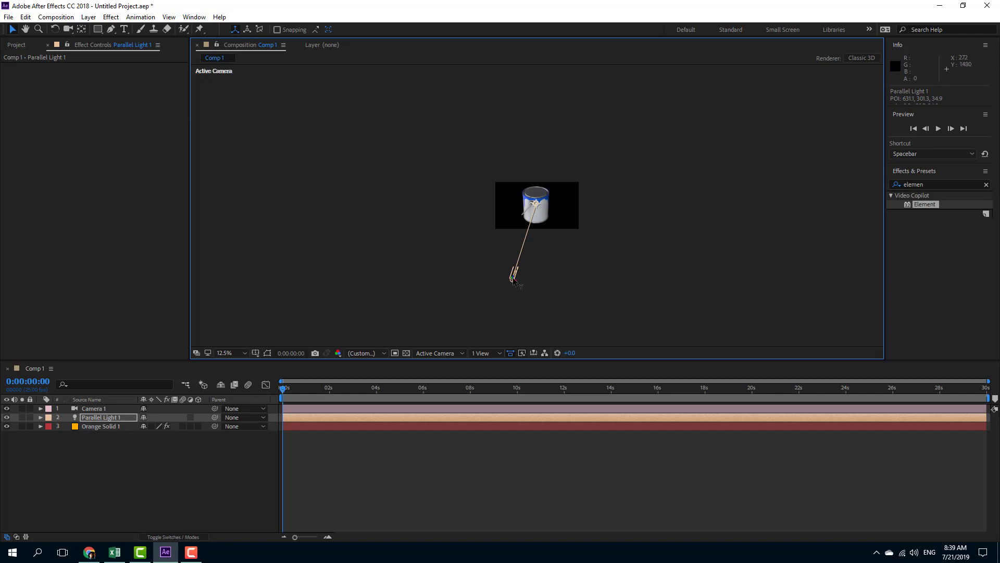
{"action": "scroll", "coordinate": [513, 280], "scroll_direction": "up", "scroll_amount": 2}
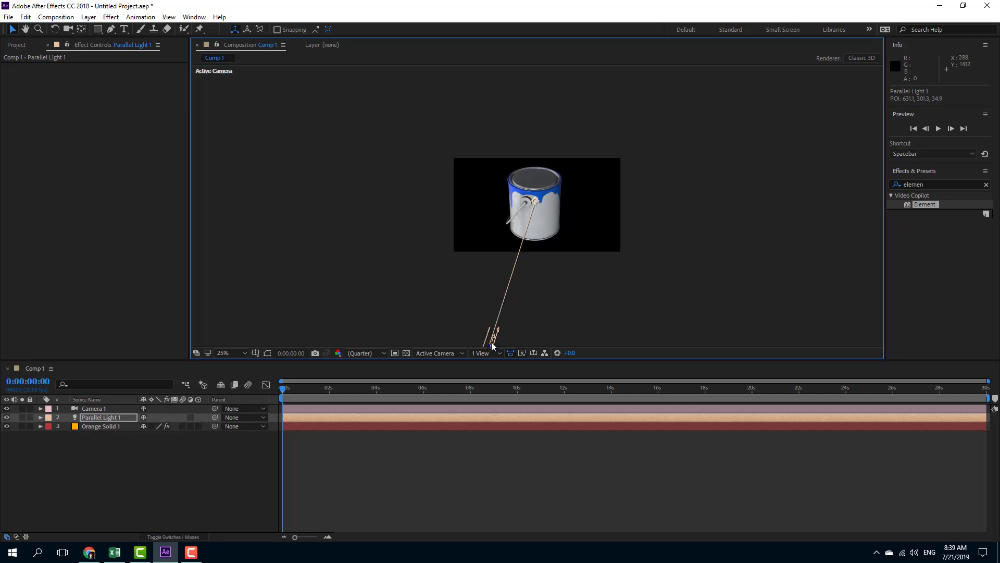
{"action": "scroll", "coordinate": [511, 286], "scroll_direction": "down", "scroll_amount": 2}
{"action": "mouse_move", "coordinate": [511, 283]}
{"action": "left_mouse_down"}
{"action": "mouse_move", "coordinate": [505, 218]}
{"action": "mouse_move", "coordinate": [519, 257]}
{"action": "mouse_move", "coordinate": [510, 285]}
{"action": "left_mouse_up"}
{"action": "scroll", "coordinate": [548, 229], "scroll_direction": "up", "scroll_amount": 5}
{"action": "scroll", "coordinate": [565, 215], "scroll_direction": "down", "scroll_amount": 2}
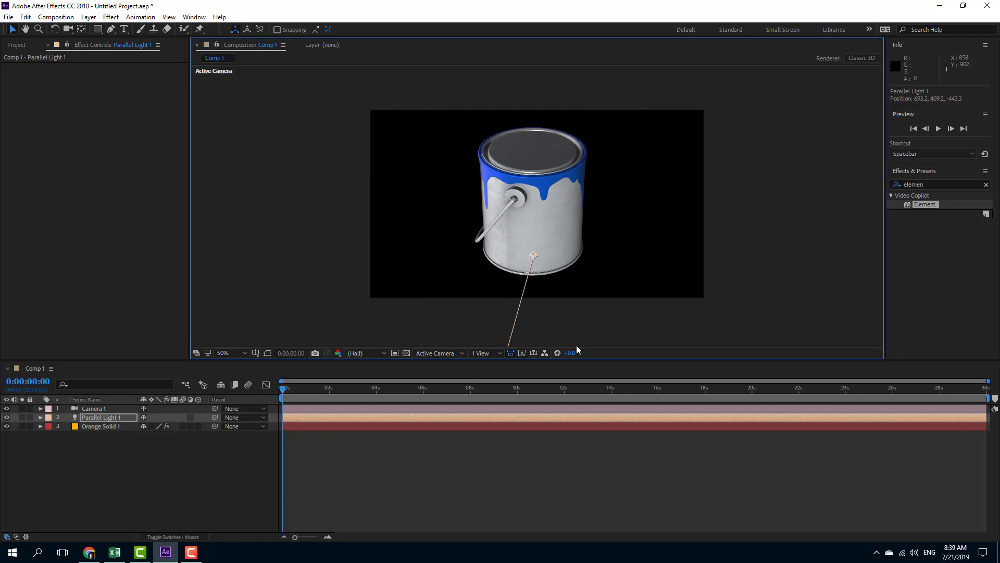
Show the composition in four views, raise the parallel light to about Y 97, and aim its point of interest down at the can
{"action": "left_click", "coordinate": [492, 353]}
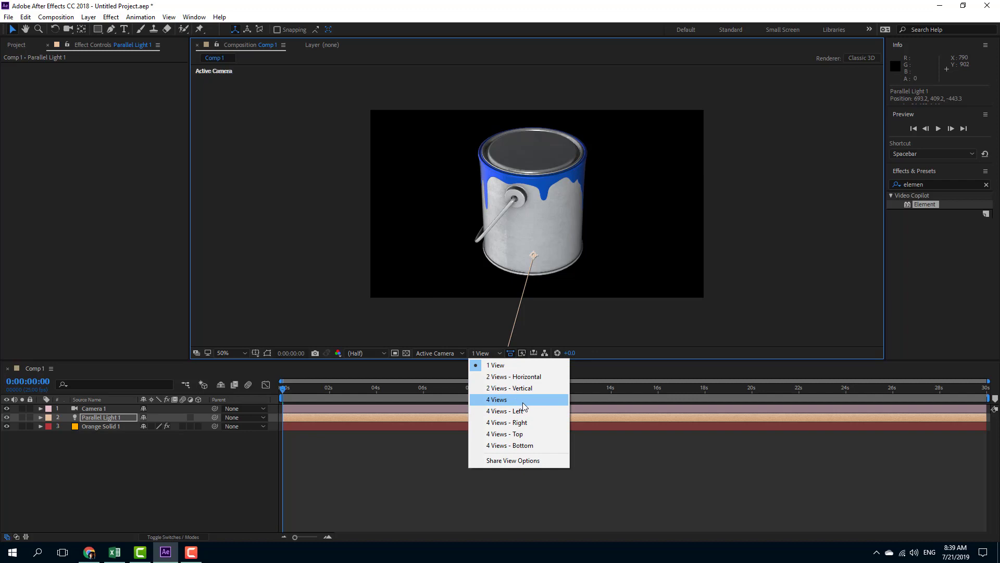
{"action": "left_click", "coordinate": [521, 402]}
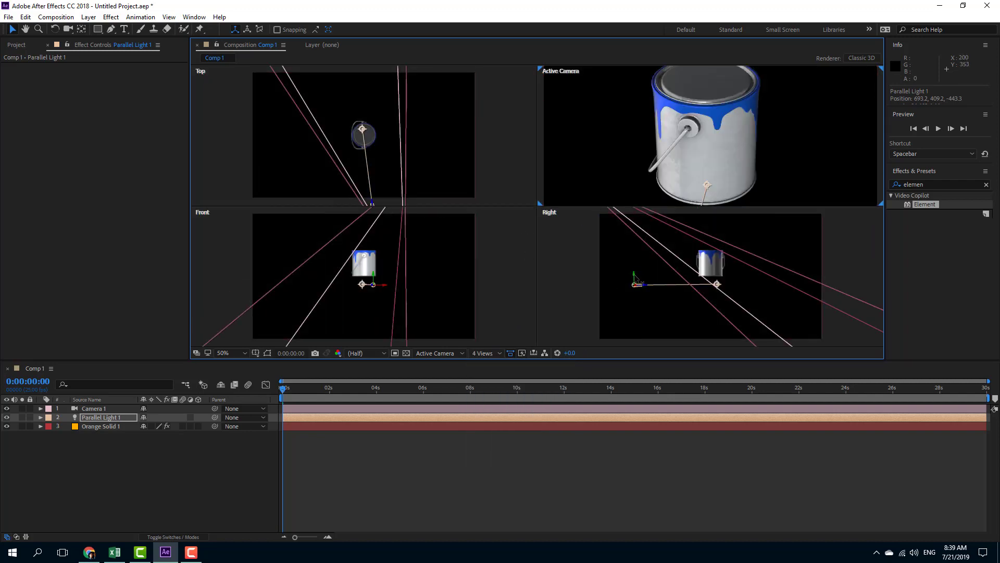
{"action": "left_click_drag", "start_coordinate": [637, 280], "coordinate": [635, 216]}
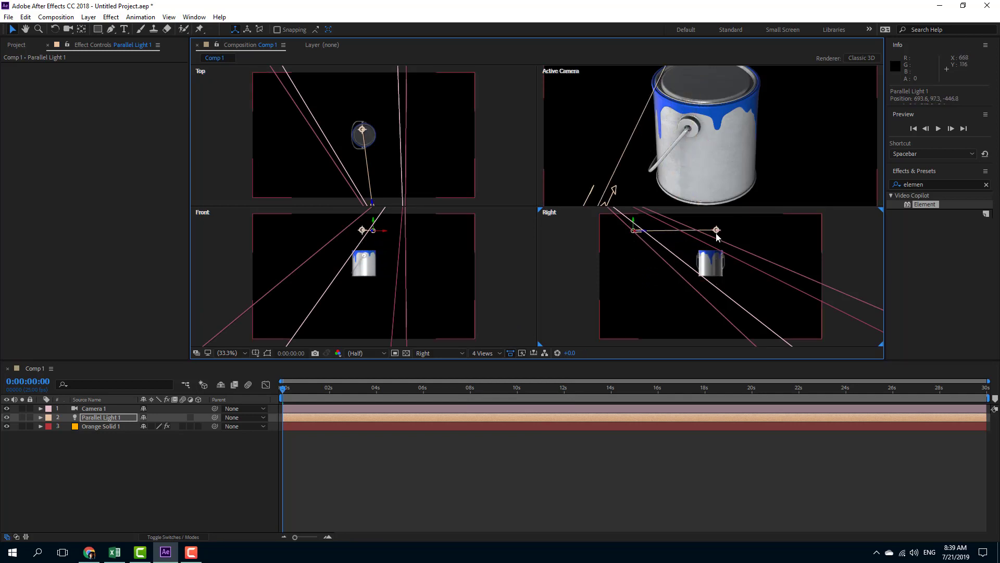
{"action": "mouse_move", "coordinate": [718, 232]}
{"action": "left_mouse_down"}
{"action": "mouse_move", "coordinate": [646, 230]}
{"action": "mouse_move", "coordinate": [706, 265]}
{"action": "mouse_move", "coordinate": [705, 275]}
{"action": "left_mouse_up"}
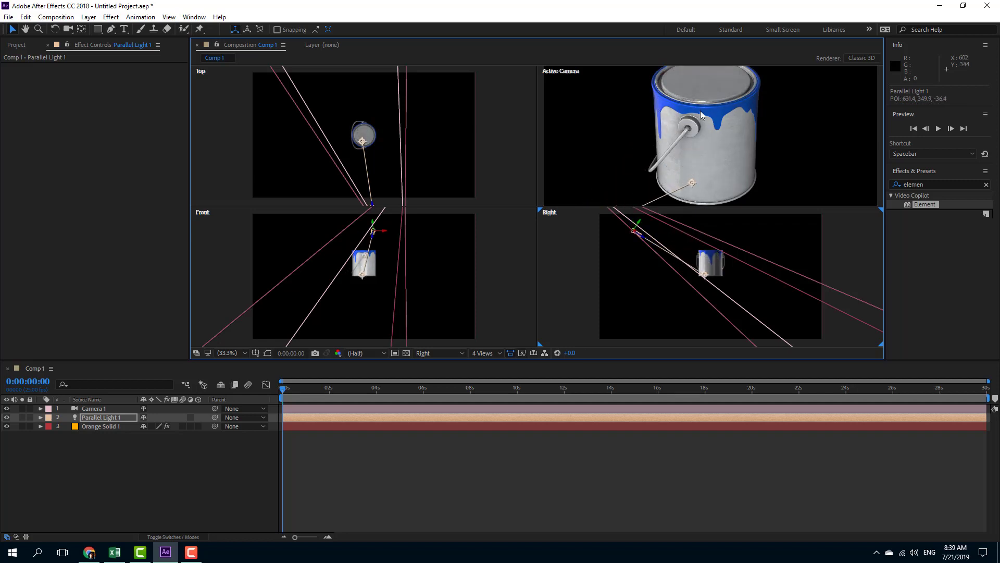
Move the parallel light sideways to about X 1076 and aim its point of interest back at the can
{"action": "left_click", "coordinate": [777, 94]}
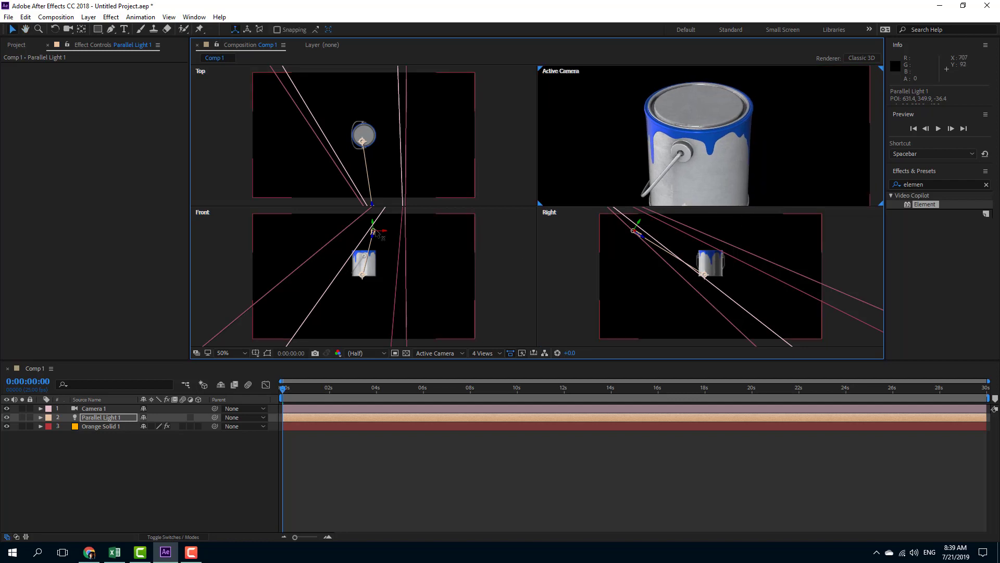
{"action": "left_click_drag", "start_coordinate": [383, 235], "coordinate": [454, 236]}
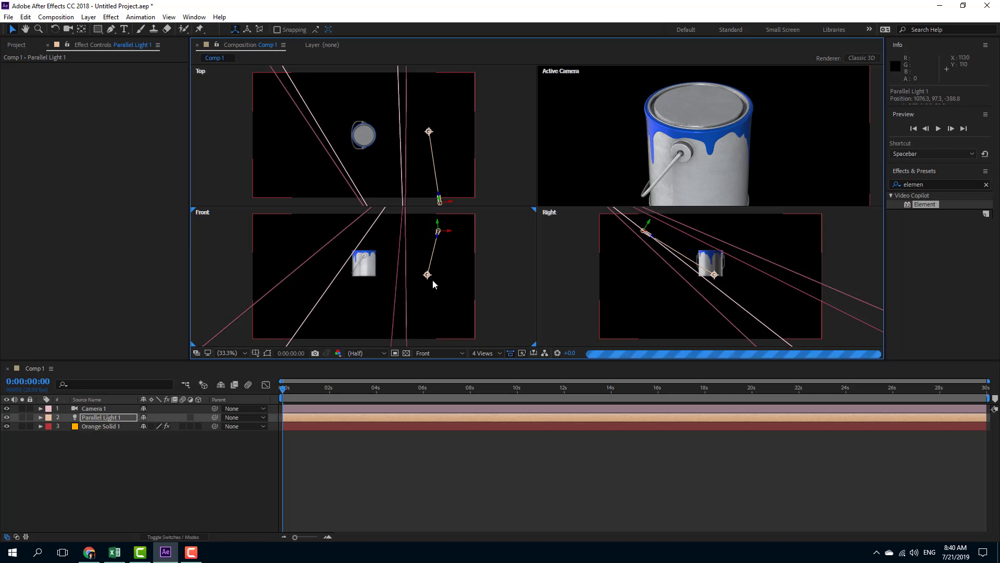
{"action": "left_click_drag", "start_coordinate": [423, 276], "coordinate": [363, 273]}
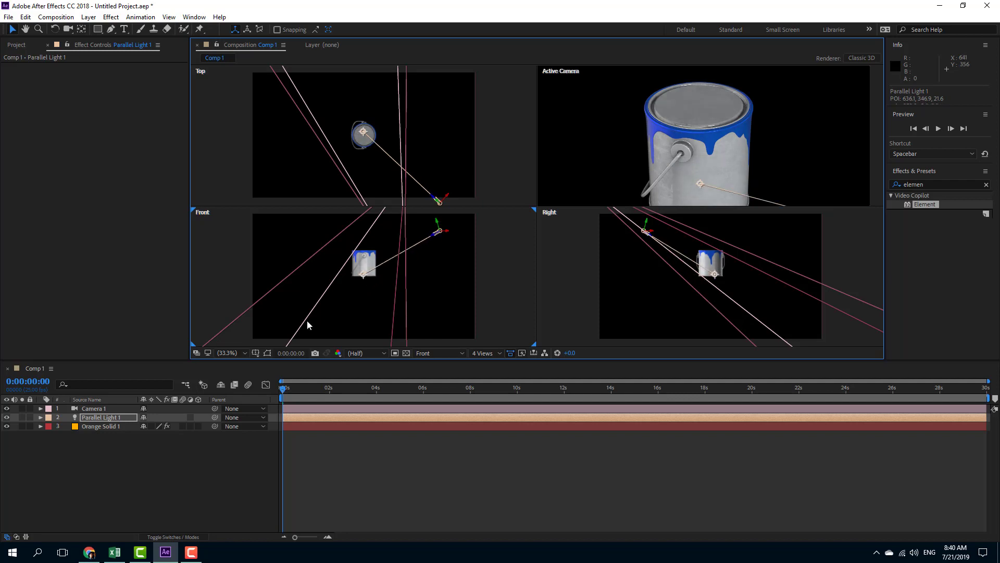
Change the light type to Spot and move the light closer to the can, to about 808, 249, -139
{"action": "double_click", "coordinate": [91, 418]}
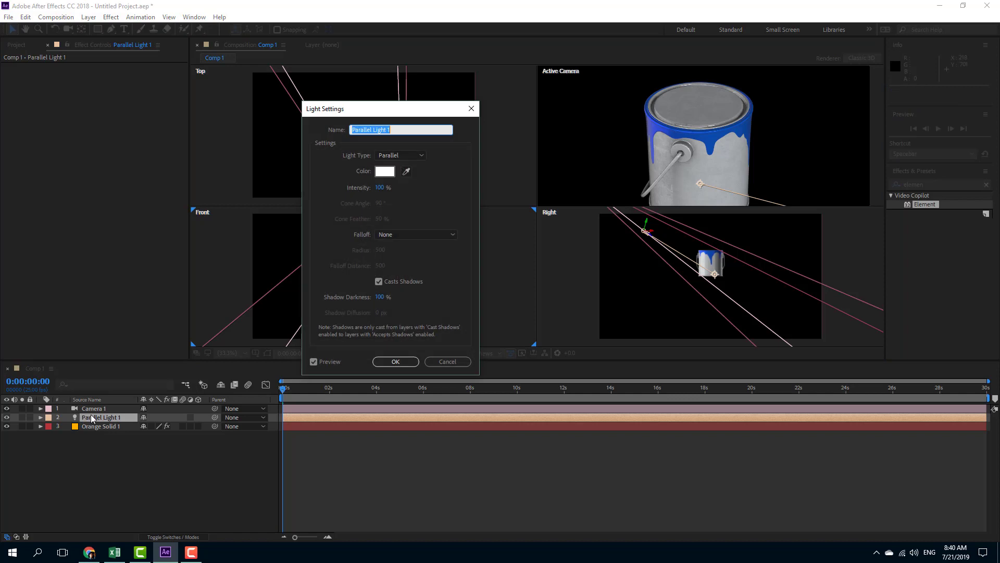
{"action": "left_click", "coordinate": [396, 155]}
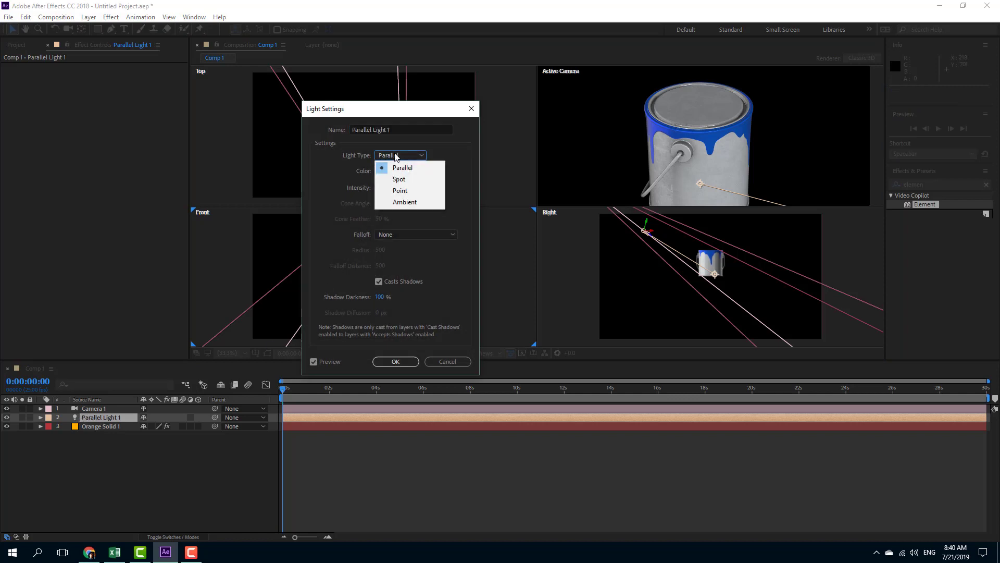
{"action": "left_click", "coordinate": [397, 181]}
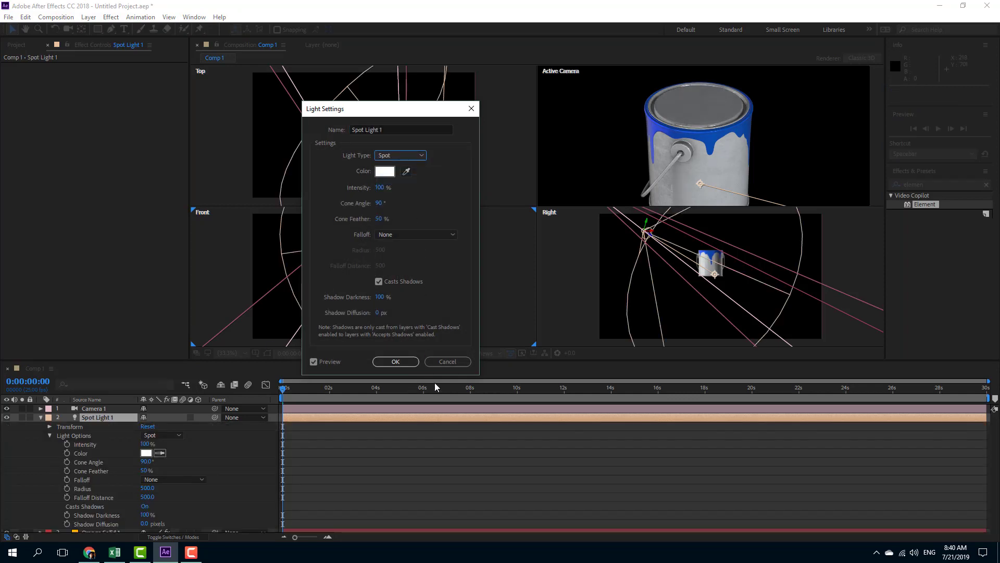
{"action": "left_click", "coordinate": [406, 362]}
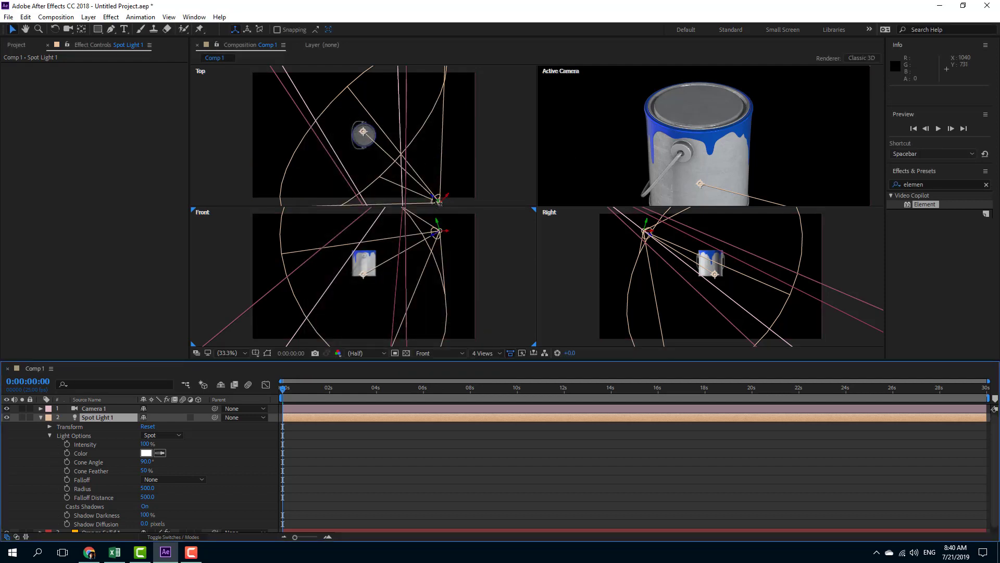
{"action": "left_click_drag", "start_coordinate": [437, 200], "coordinate": [390, 156]}
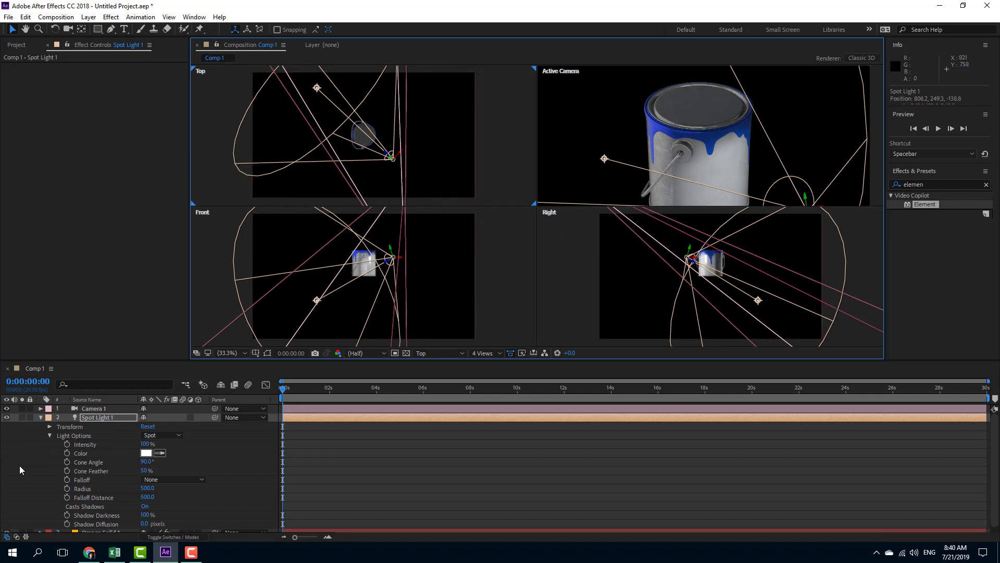
Narrow the spot light to a 39° cone with 0% cone feather and raise it to about Y 180
{"action": "scroll", "coordinate": [138, 464], "scroll_direction": "down", "scroll_amount": 1}
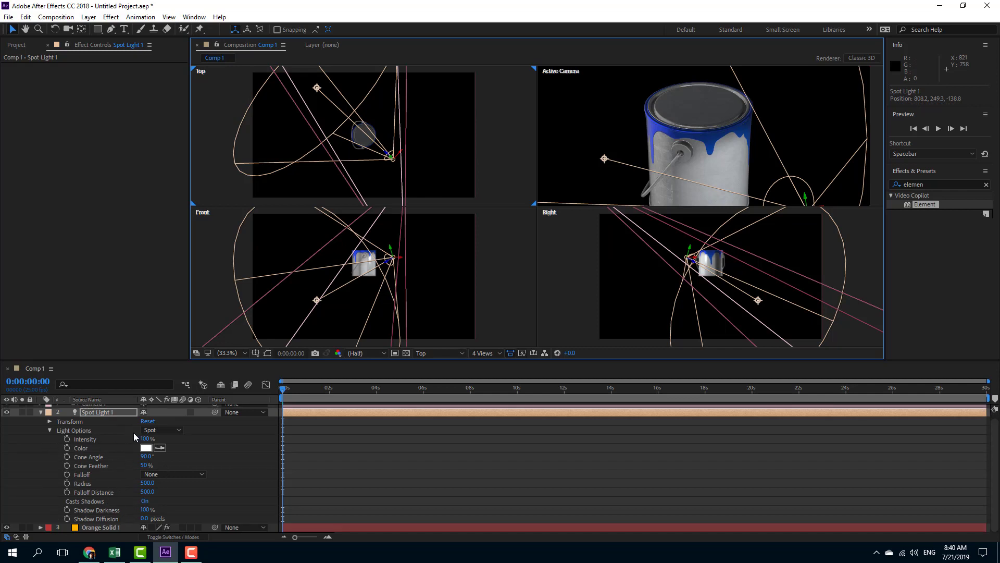
{"action": "left_click_drag", "start_coordinate": [144, 466], "coordinate": [2, 474]}
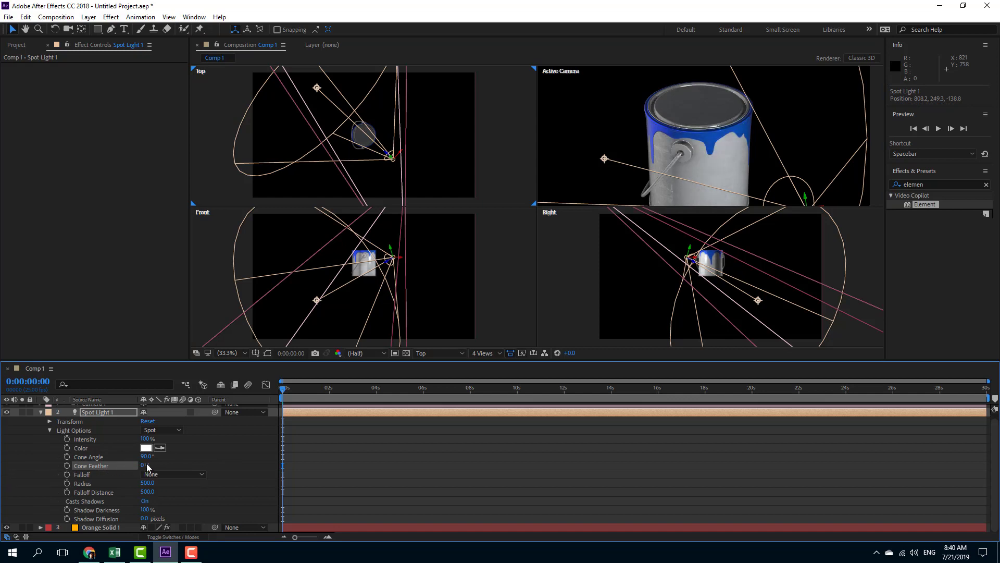
{"action": "left_click_drag", "start_coordinate": [143, 455], "coordinate": [129, 463]}
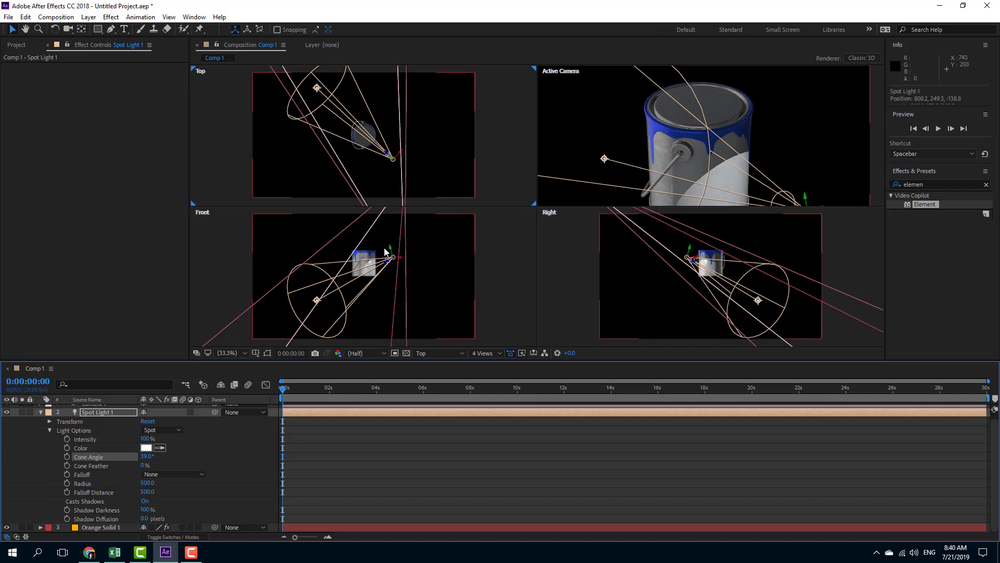
{"action": "left_click_drag", "start_coordinate": [389, 248], "coordinate": [390, 245]}
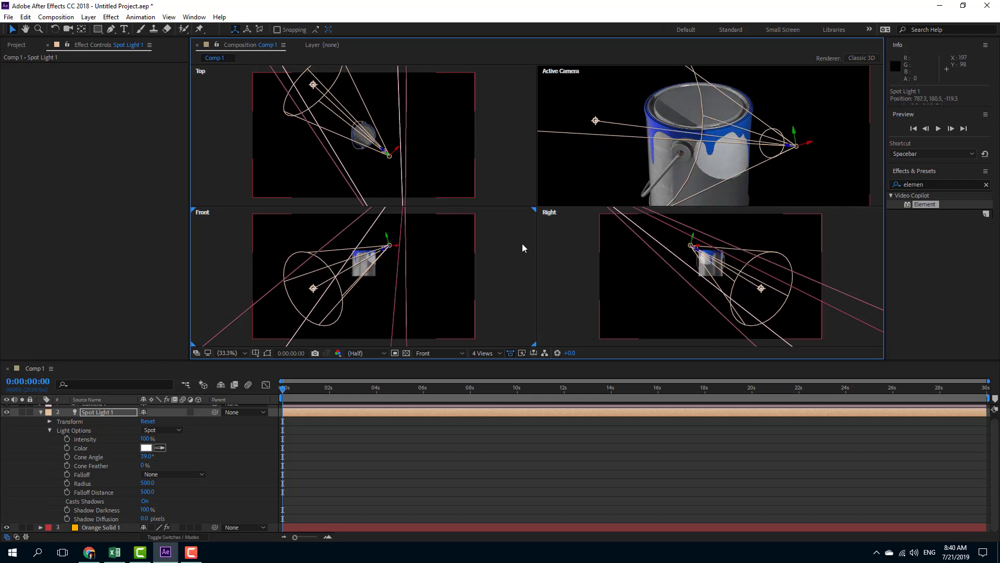
Change the light type to Point and move it along X to about 637, near the can's rim
{"action": "right_click", "coordinate": [85, 412]}
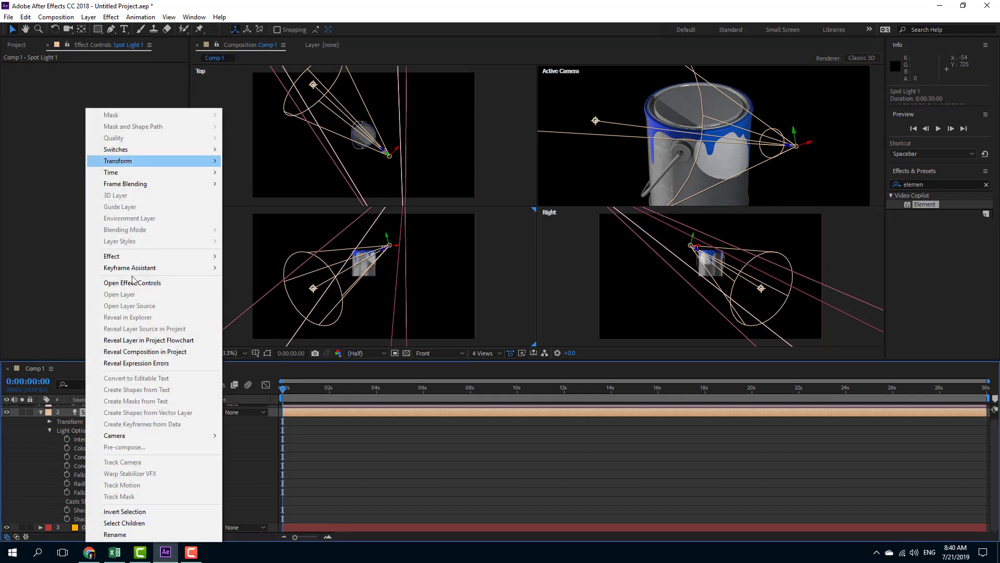
{"action": "left_click", "coordinate": [82, 414]}
{"action": "double_click", "coordinate": [81, 414]}
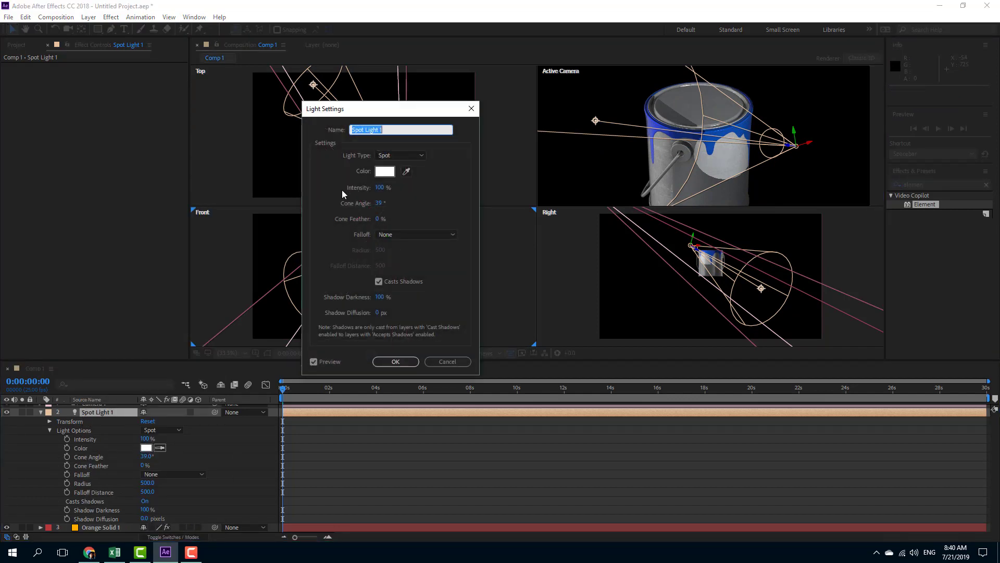
{"action": "left_click", "coordinate": [396, 155]}
{"action": "left_click", "coordinate": [399, 191]}
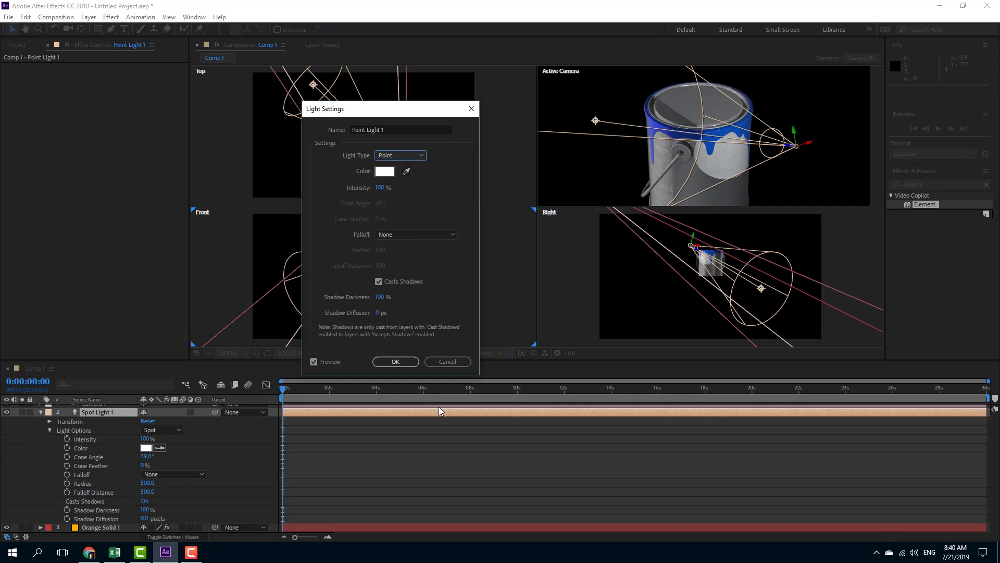
{"action": "left_click", "coordinate": [396, 361]}
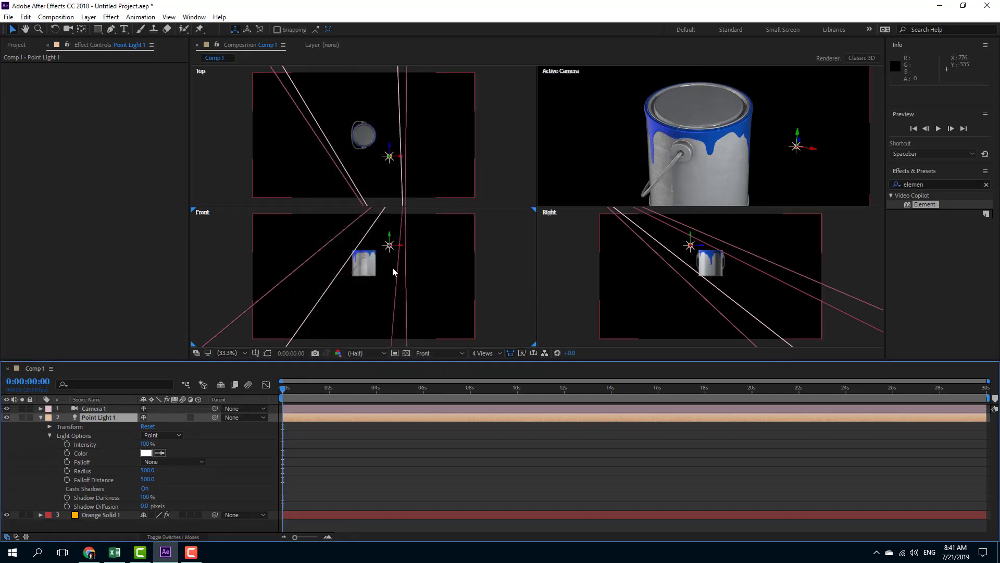
{"action": "left_click_drag", "start_coordinate": [400, 251], "coordinate": [363, 251]}
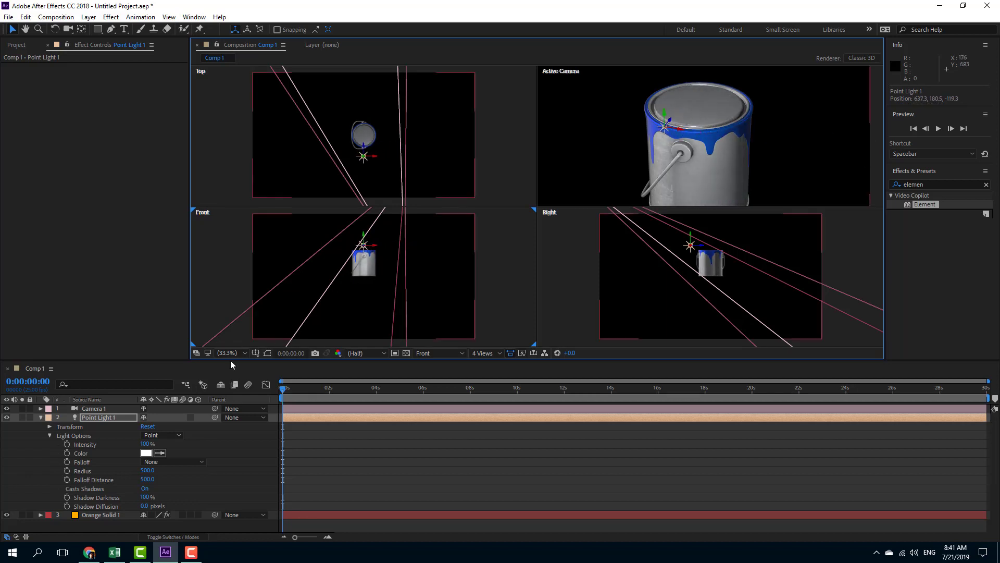
Set the point light's color to red F24949 in its light settings
{"action": "double_click", "coordinate": [97, 417]}
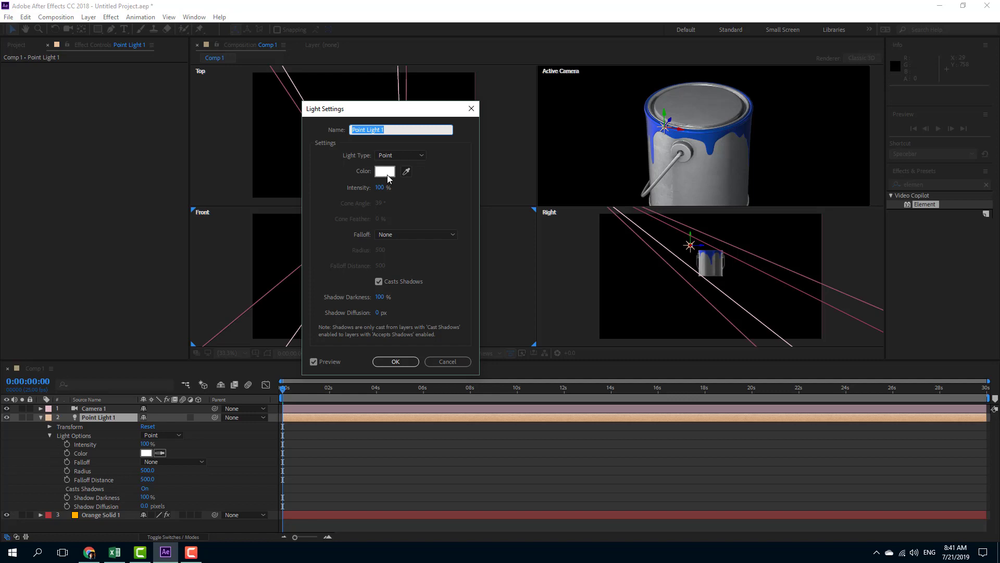
{"action": "left_click", "coordinate": [387, 176]}
{"action": "left_click", "coordinate": [111, 32]}
{"action": "mouse_move", "coordinate": [110, 31]}
{"action": "left_mouse_down"}
{"action": "mouse_move", "coordinate": [91, 31]}
{"action": "mouse_move", "coordinate": [106, 32]}
{"action": "left_mouse_up"}
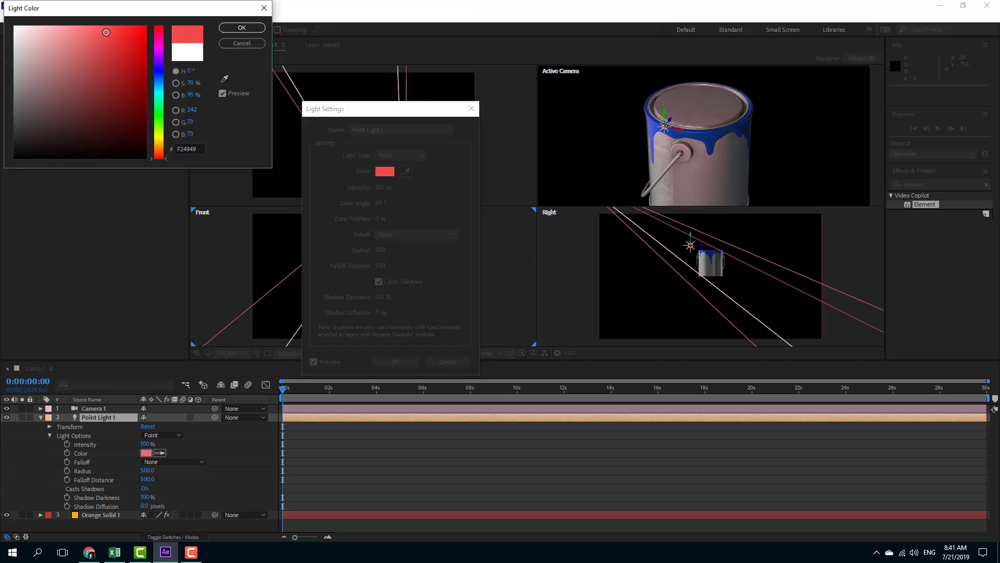
{"action": "left_click", "coordinate": [243, 27]}
{"action": "left_click", "coordinate": [397, 361]}
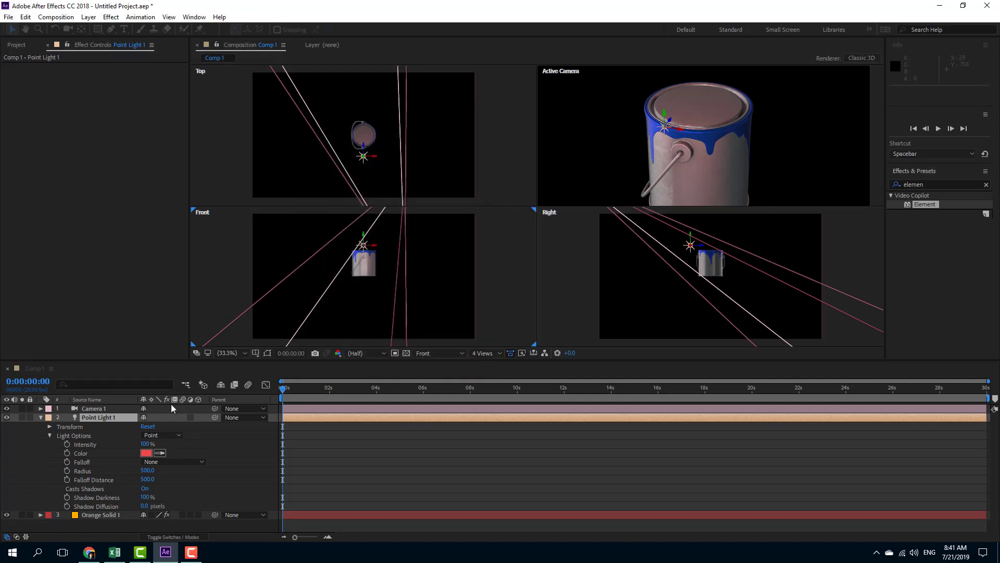
Change the existing point light's type to Ambient
{"action": "double_click", "coordinate": [102, 420]}
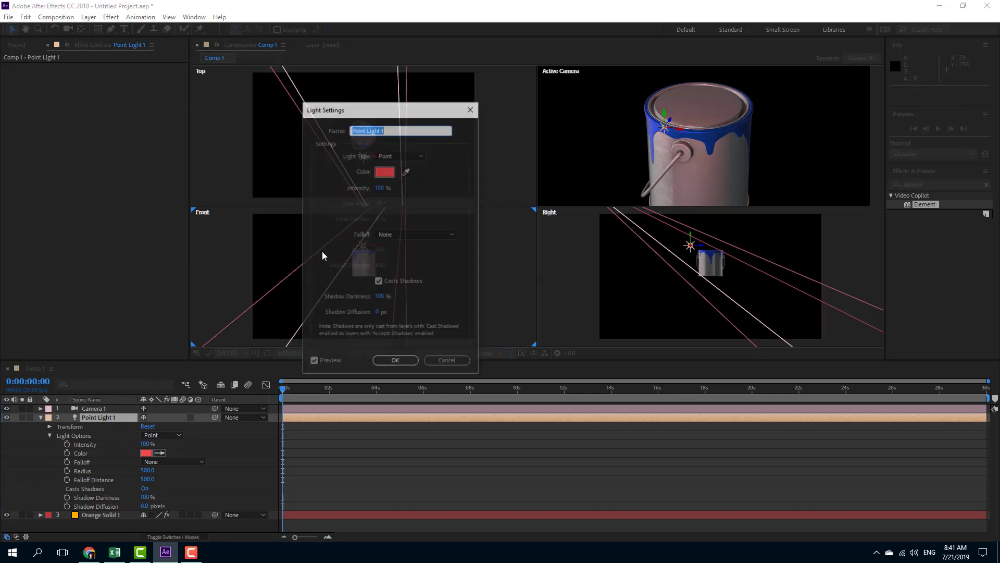
{"action": "left_click", "coordinate": [414, 154]}
{"action": "left_click", "coordinate": [410, 202]}
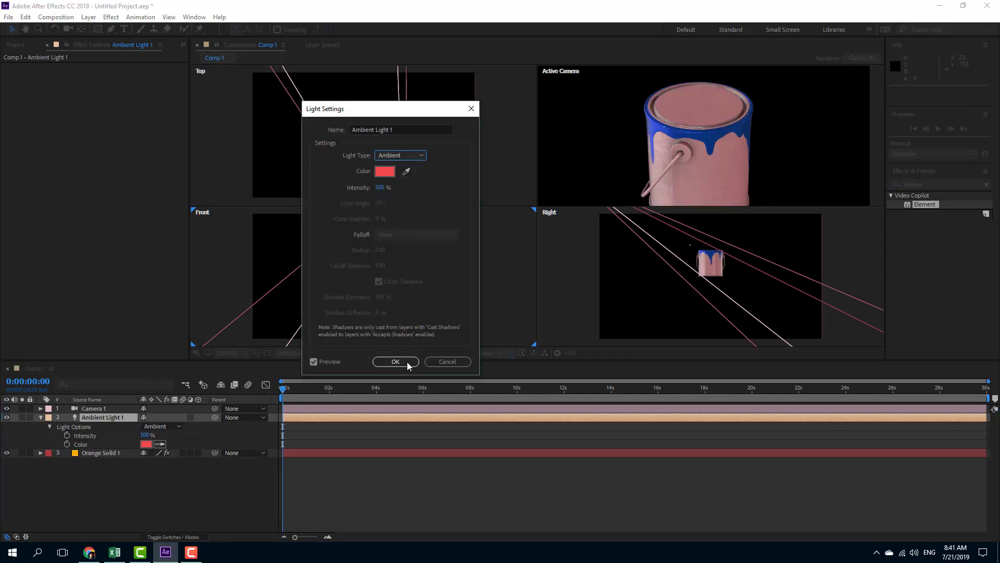
{"action": "left_click", "coordinate": [408, 360]}
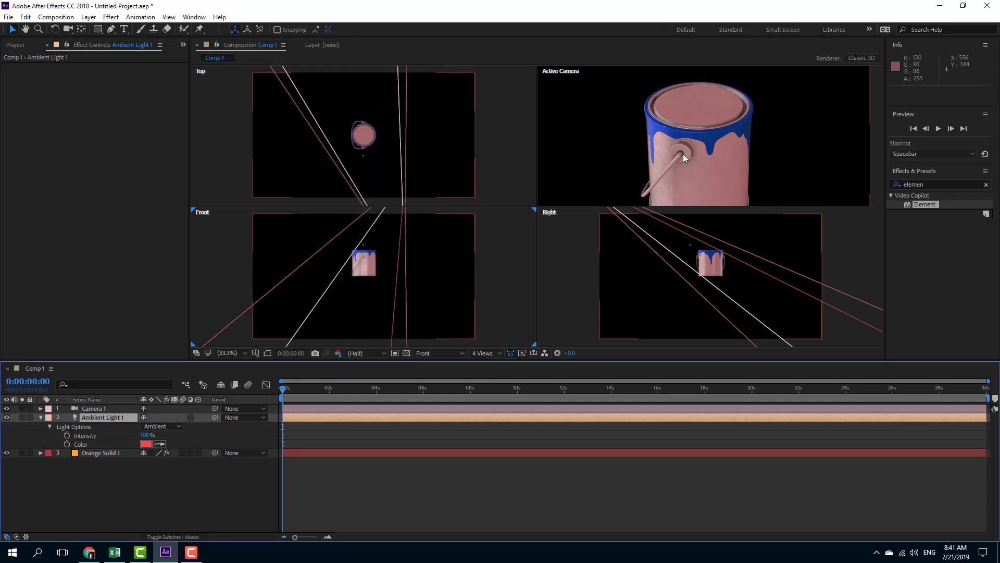
Recolor the ambient light to a soft green, 77C066
{"action": "left_click", "coordinate": [145, 444]}
{"action": "left_click", "coordinate": [159, 73]}
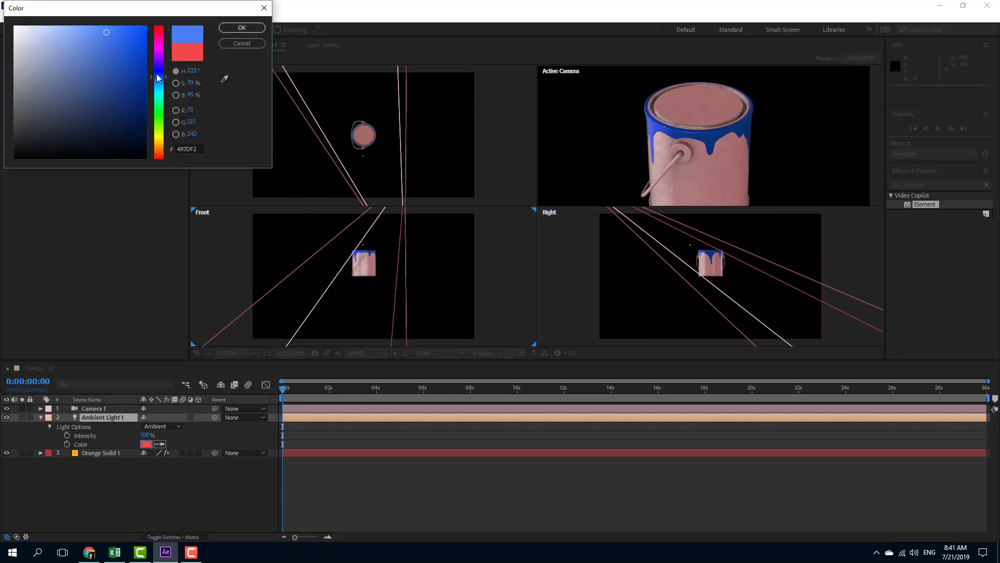
{"action": "left_click", "coordinate": [161, 119]}
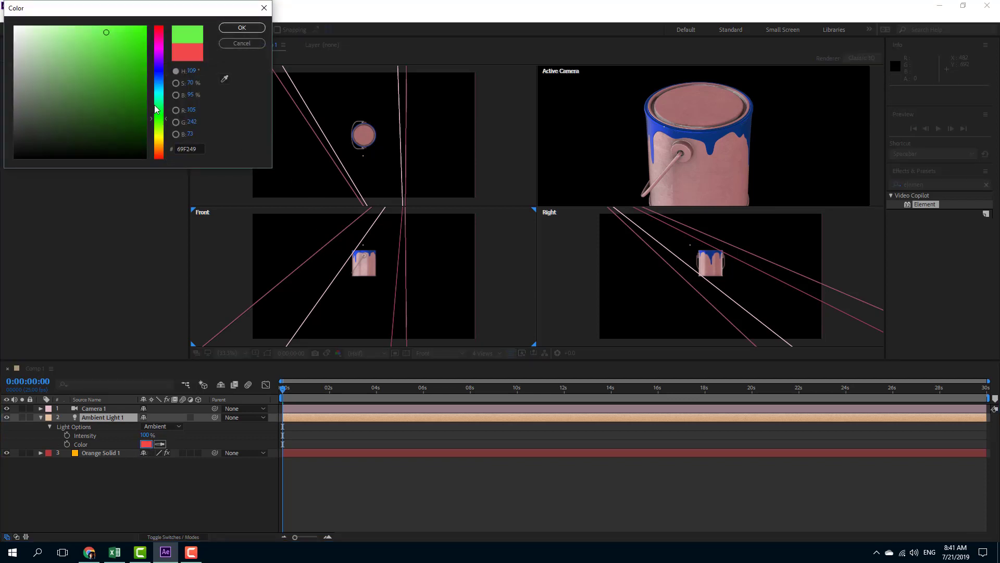
{"action": "left_click_drag", "start_coordinate": [122, 65], "coordinate": [76, 58]}
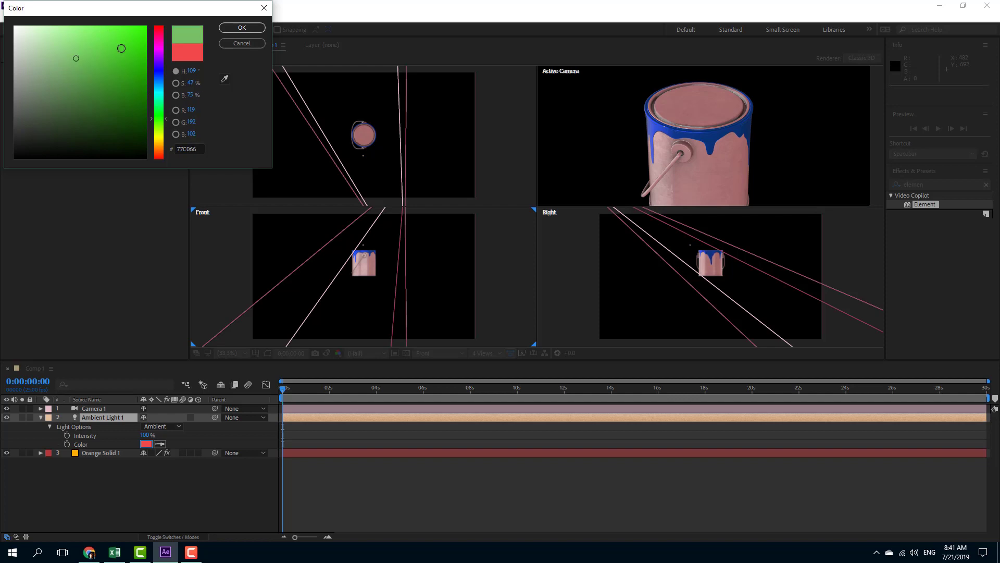
{"action": "left_click", "coordinate": [241, 27]}
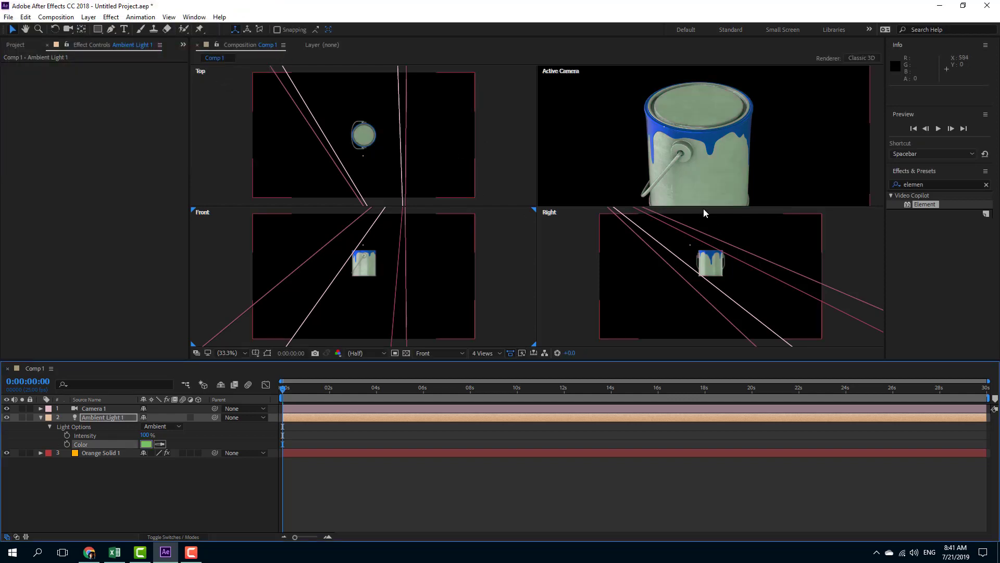
{"action": "scroll", "coordinate": [709, 139], "scroll_direction": "down", "scroll_amount": 3}
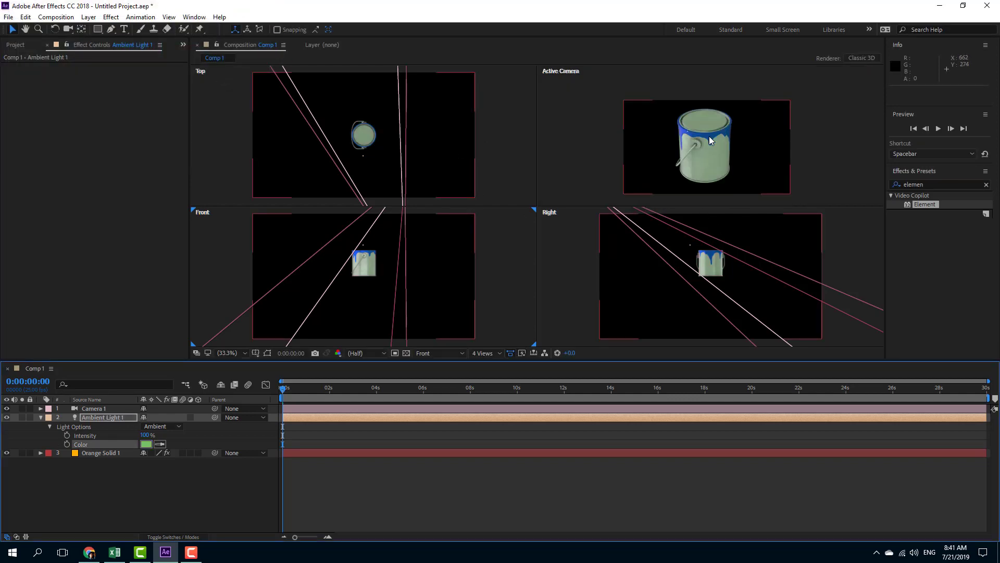
{"action": "scroll", "coordinate": [709, 138], "scroll_direction": "up", "scroll_amount": 3}
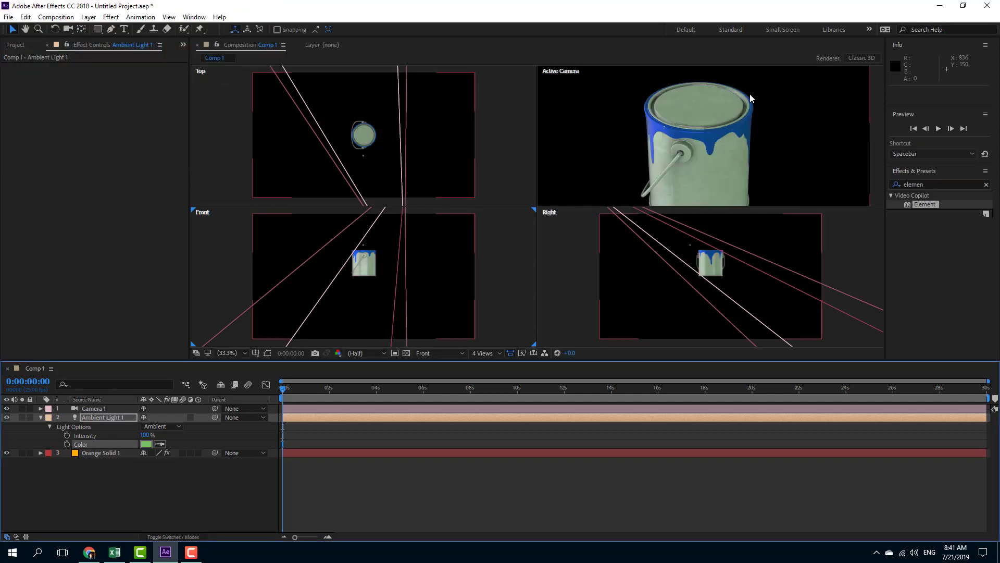
Add a second light of type Parallel, keeping its color red and intensity at 100%
{"action": "right_click", "coordinate": [111, 465]}
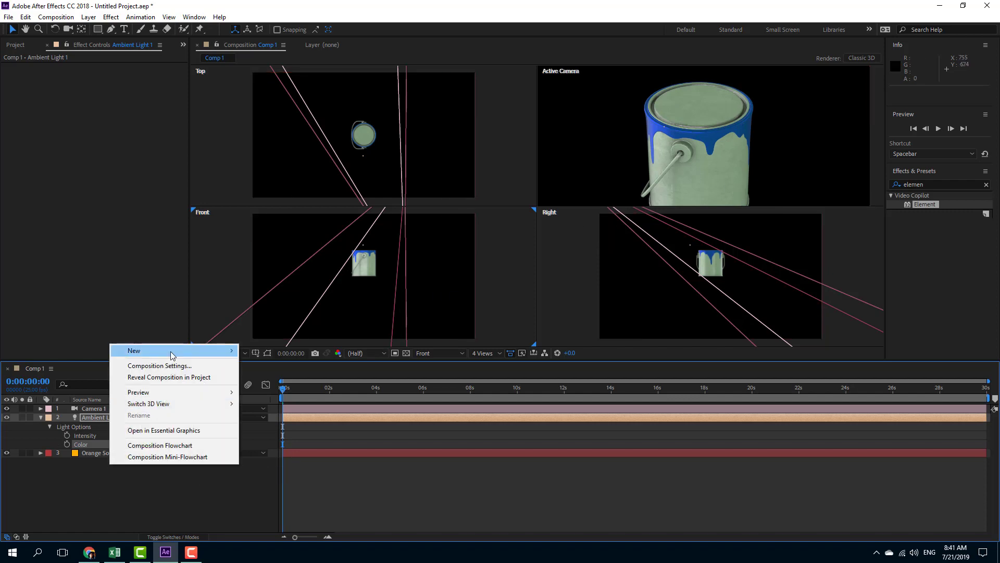
{"action": "mouse_move", "coordinate": [172, 352]}
{"action": "left_click", "coordinate": [285, 391]}
{"action": "left_click", "coordinate": [421, 157]}
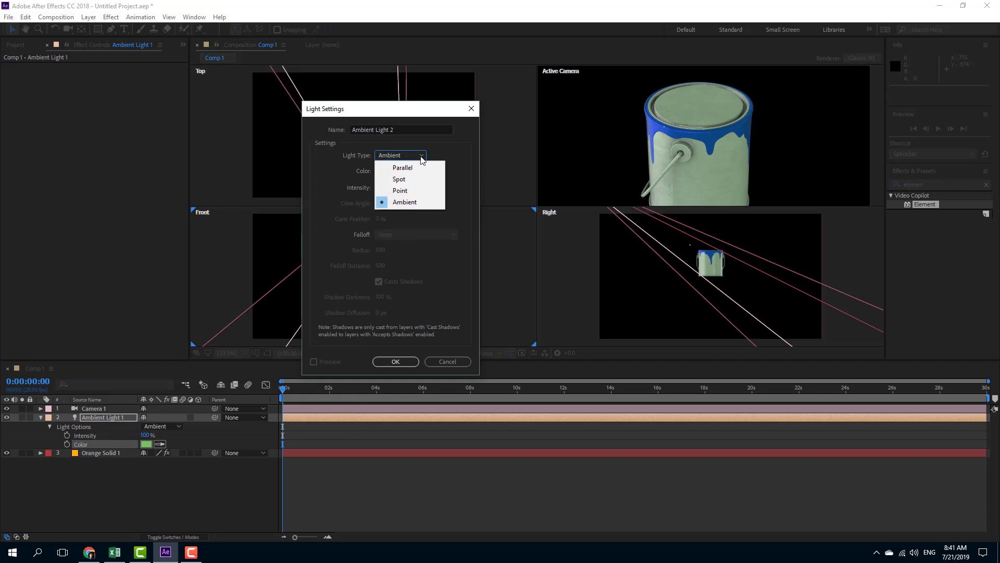
{"action": "left_click", "coordinate": [411, 170]}
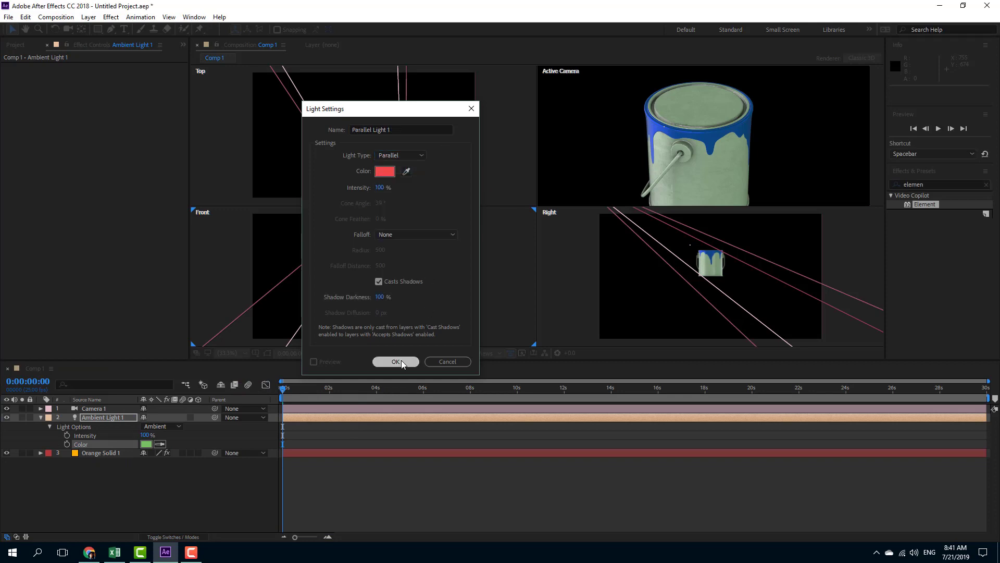
{"action": "left_click", "coordinate": [401, 360]}
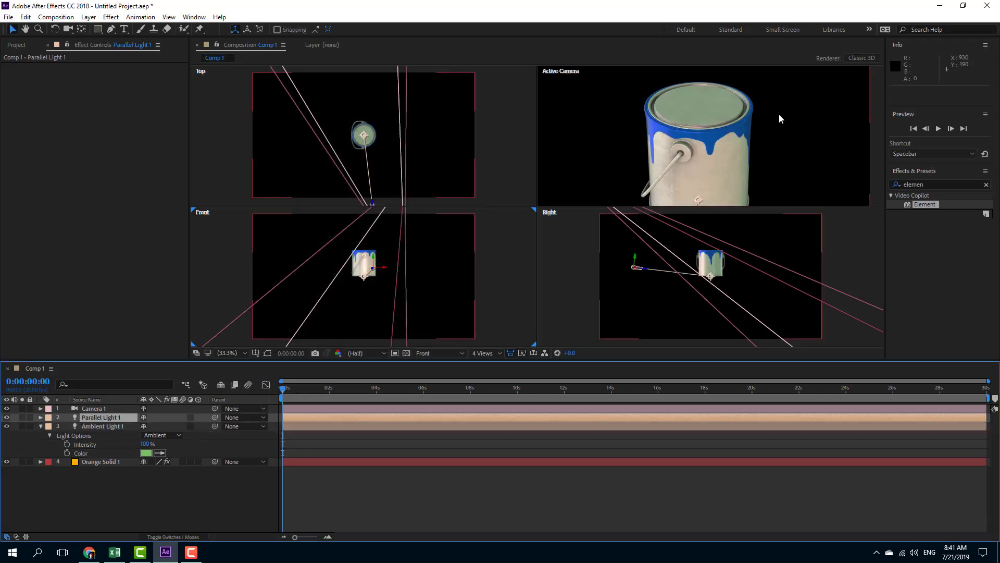
{"action": "scroll", "coordinate": [774, 121], "scroll_direction": "down", "scroll_amount": 2}
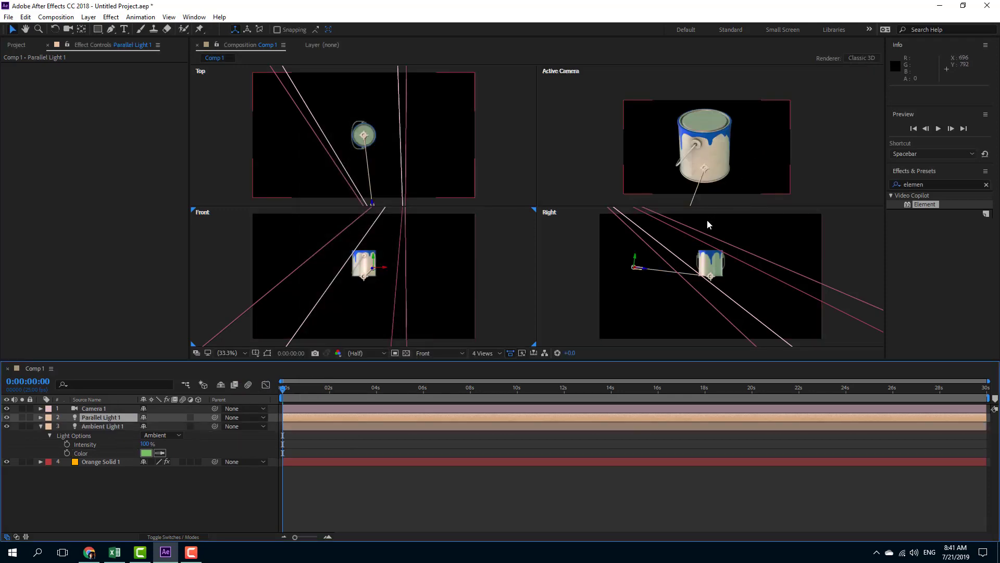
{"action": "scroll", "coordinate": [341, 263], "scroll_direction": "down", "scroll_amount": 3}
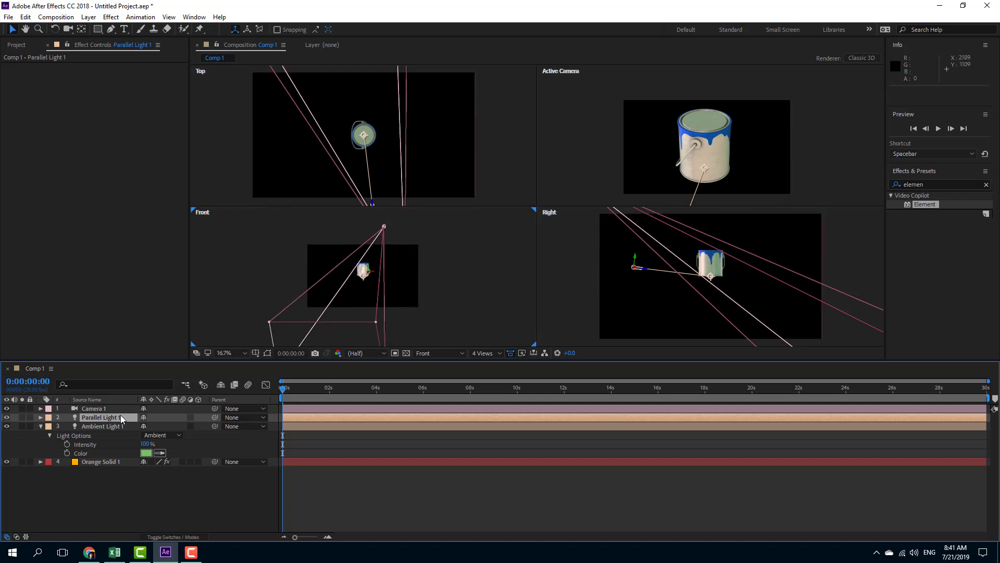
Select the camera in the Front view and raise it slightly, then deselect it
{"action": "left_click", "coordinate": [104, 427]}
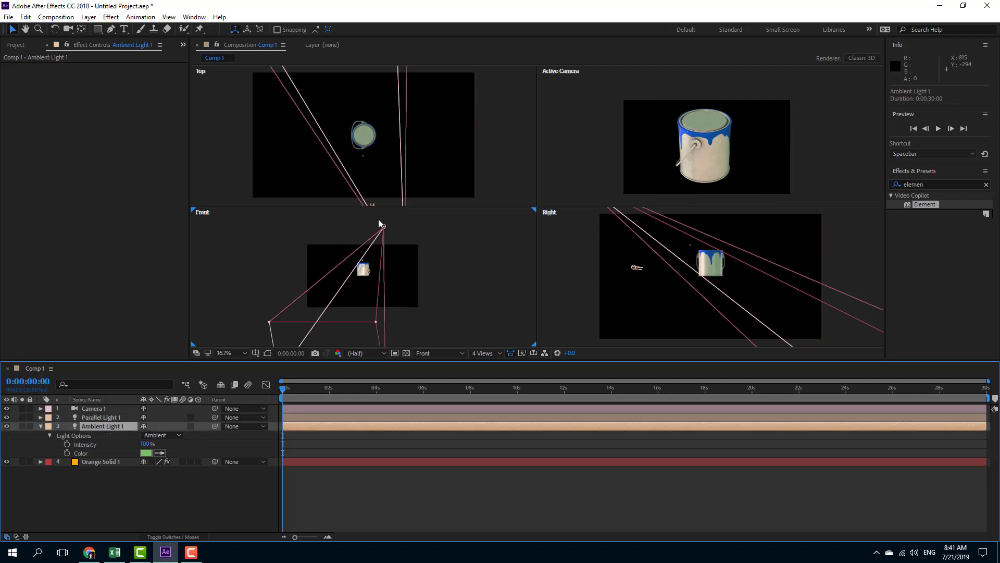
{"action": "scroll", "coordinate": [377, 264], "scroll_direction": "up", "scroll_amount": 4}
{"action": "key", "text": "space"}
{"action": "left_click_drag", "start_coordinate": [512, 223], "coordinate": [502, 372]}
{"action": "key", "text": "space"}
{"action": "left_click_drag", "start_coordinate": [482, 236], "coordinate": [429, 427]}
{"action": "left_click", "coordinate": [417, 265]}
{"action": "left_click_drag", "start_coordinate": [417, 266], "coordinate": [412, 281]}
{"action": "left_click_drag", "start_coordinate": [380, 248], "coordinate": [446, 302]}
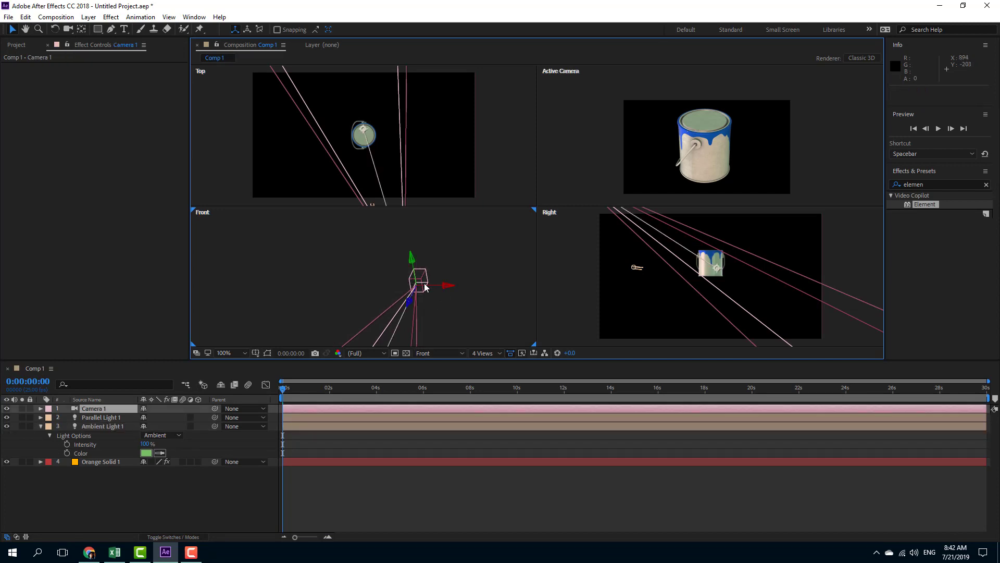
{"action": "left_click_drag", "start_coordinate": [413, 266], "coordinate": [413, 243]}
{"action": "left_click", "coordinate": [513, 271]}
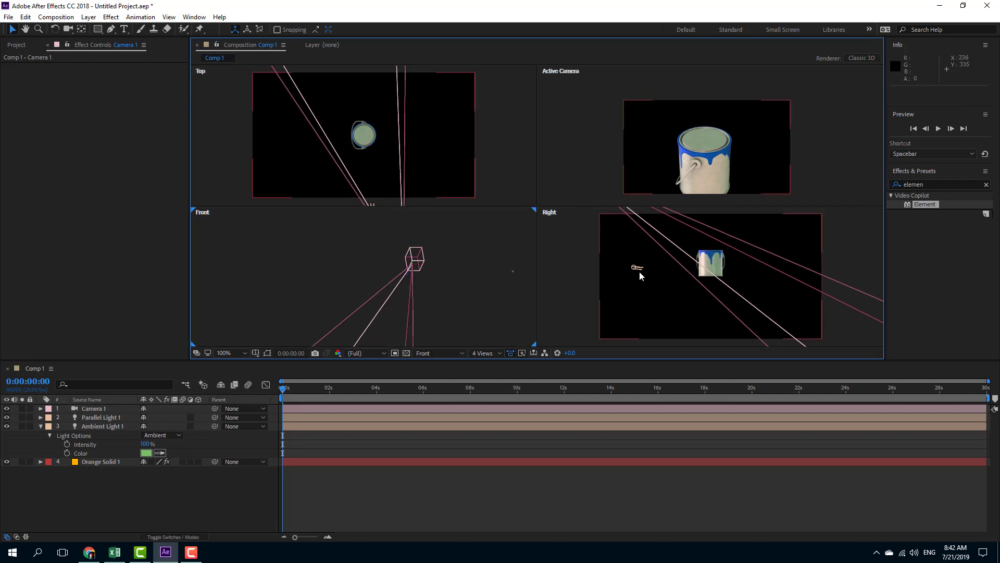
Raise the parallel light and move its point of interest beside the can, to about X 725
{"action": "left_click", "coordinate": [639, 269]}
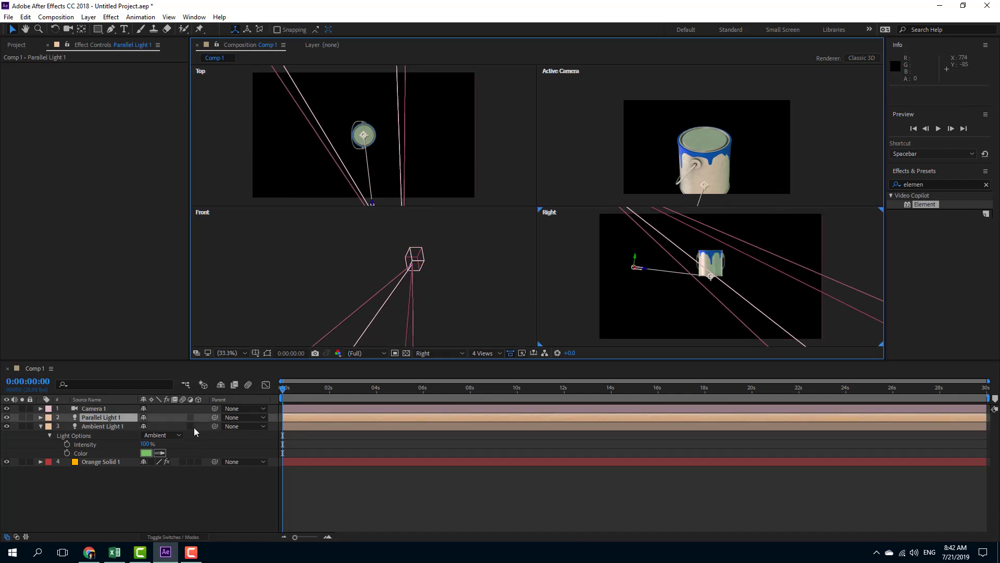
{"action": "left_click", "coordinate": [117, 427]}
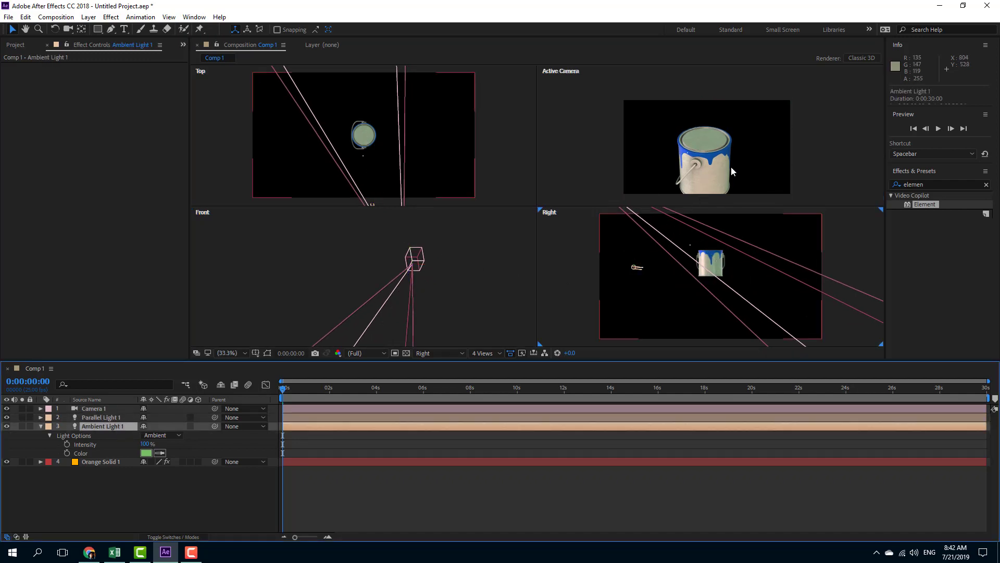
{"action": "left_click", "coordinate": [120, 418]}
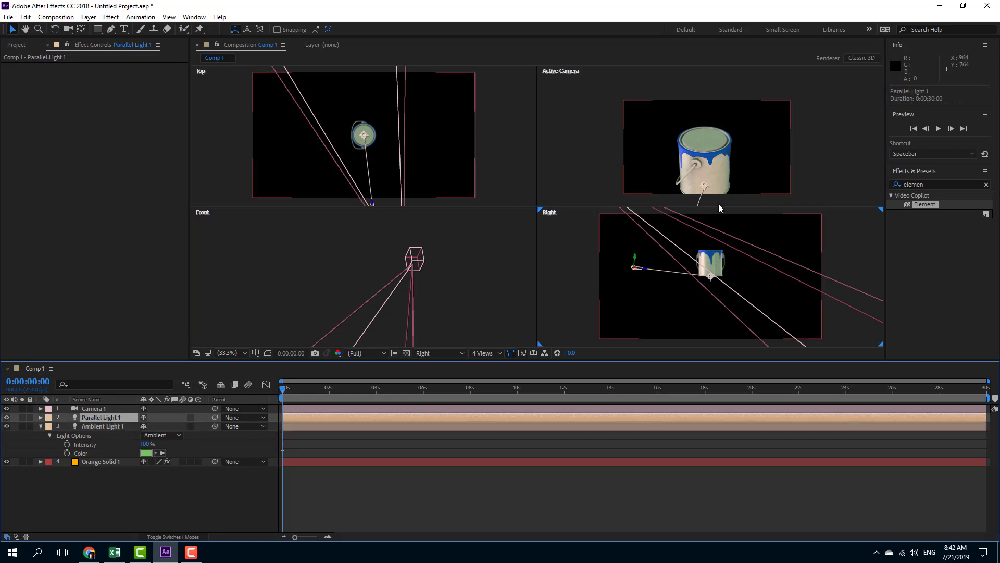
{"action": "left_click_drag", "start_coordinate": [639, 239], "coordinate": [640, 227]}
{"action": "left_click_drag", "start_coordinate": [706, 139], "coordinate": [738, 159]}
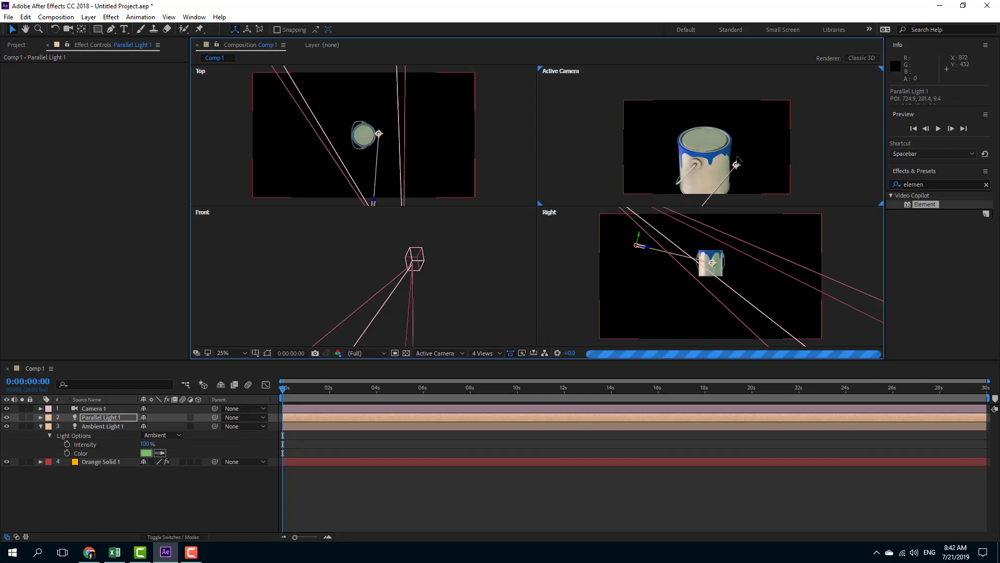
{"action": "key", "text": "period"}
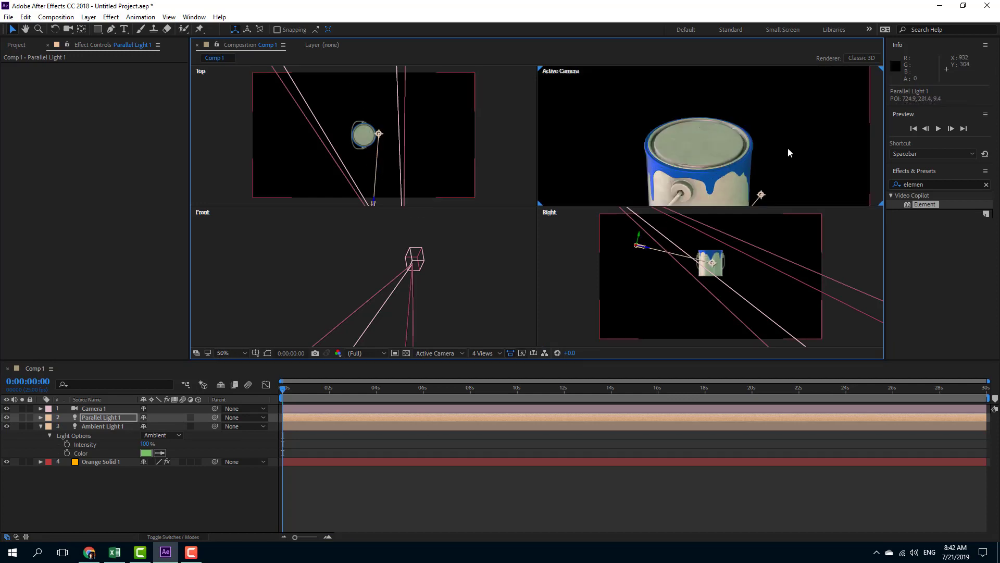
{"action": "left_click_drag", "start_coordinate": [795, 130], "coordinate": [785, 72]}
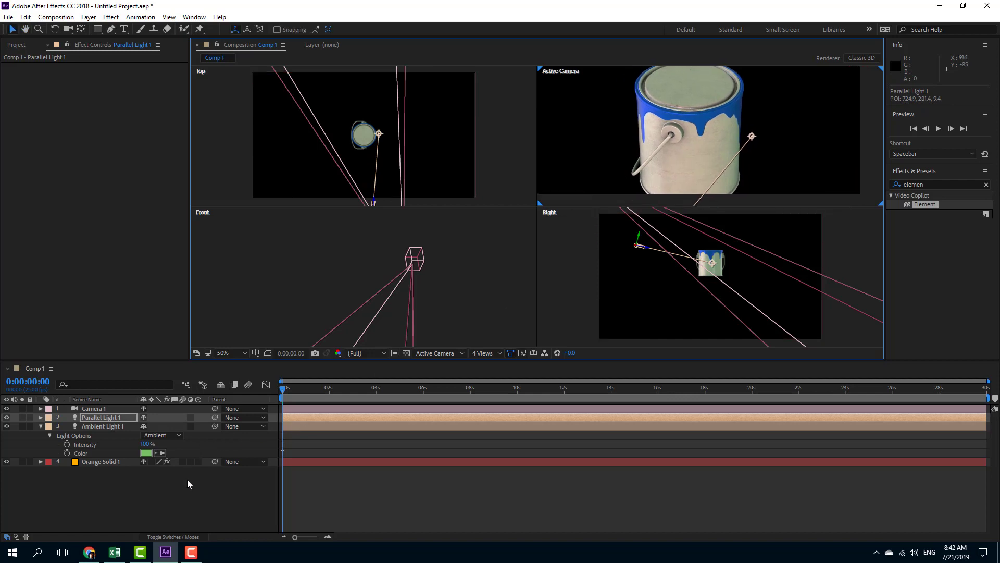
Add a third light of type Spot with the light cyan color 70FAFF
{"action": "right_click", "coordinate": [187, 490]}
{"action": "mouse_move", "coordinate": [259, 378]}
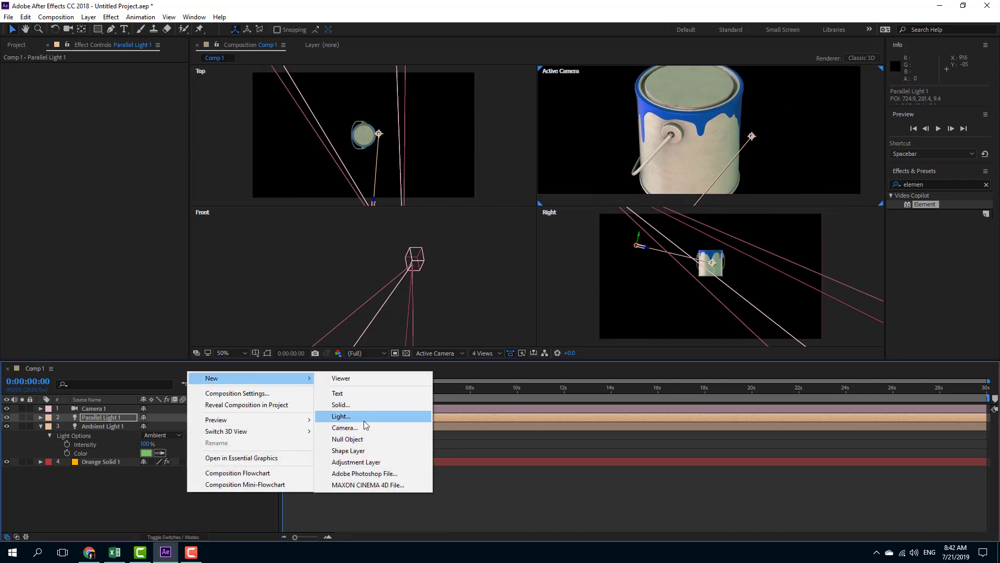
{"action": "left_click", "coordinate": [345, 415]}
{"action": "left_click", "coordinate": [414, 155]}
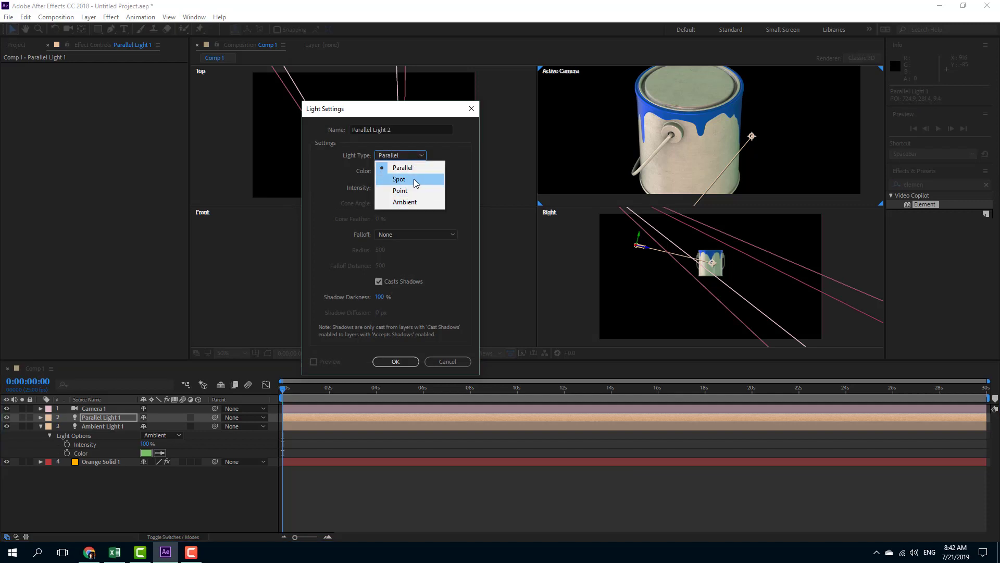
{"action": "left_click", "coordinate": [414, 178]}
{"action": "left_click", "coordinate": [385, 171]}
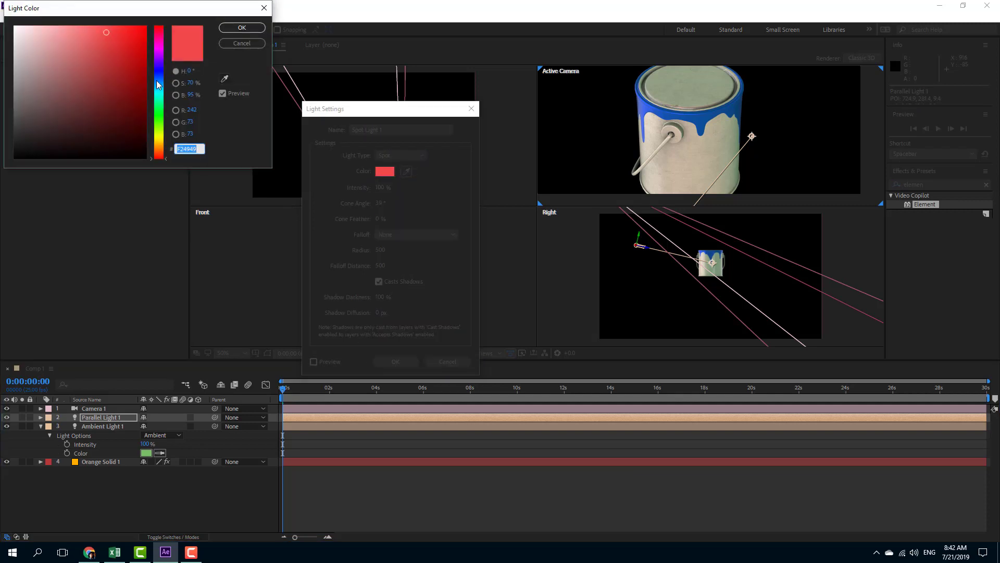
{"action": "left_click", "coordinate": [158, 95]}
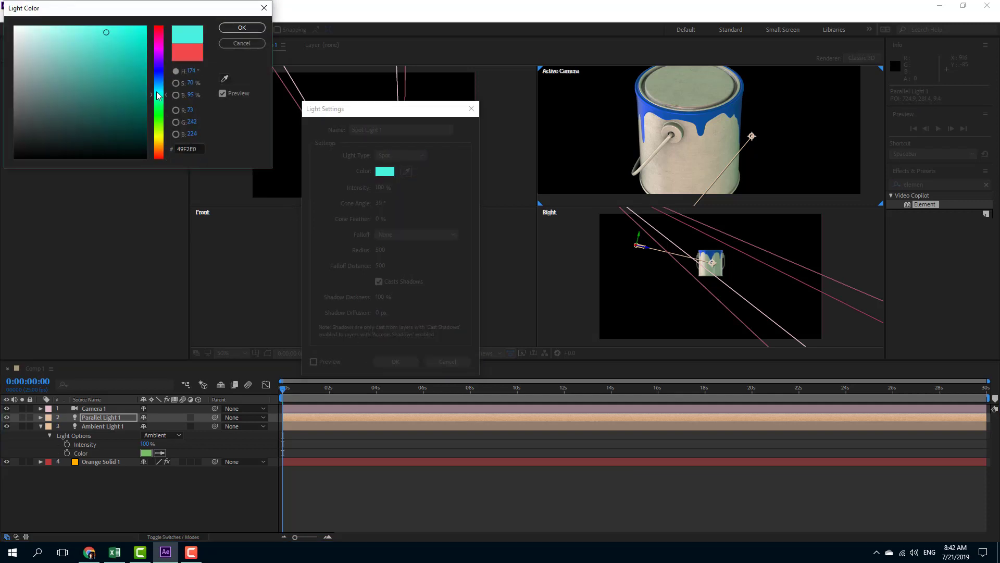
{"action": "left_click", "coordinate": [242, 27]}
{"action": "left_click", "coordinate": [394, 361]}
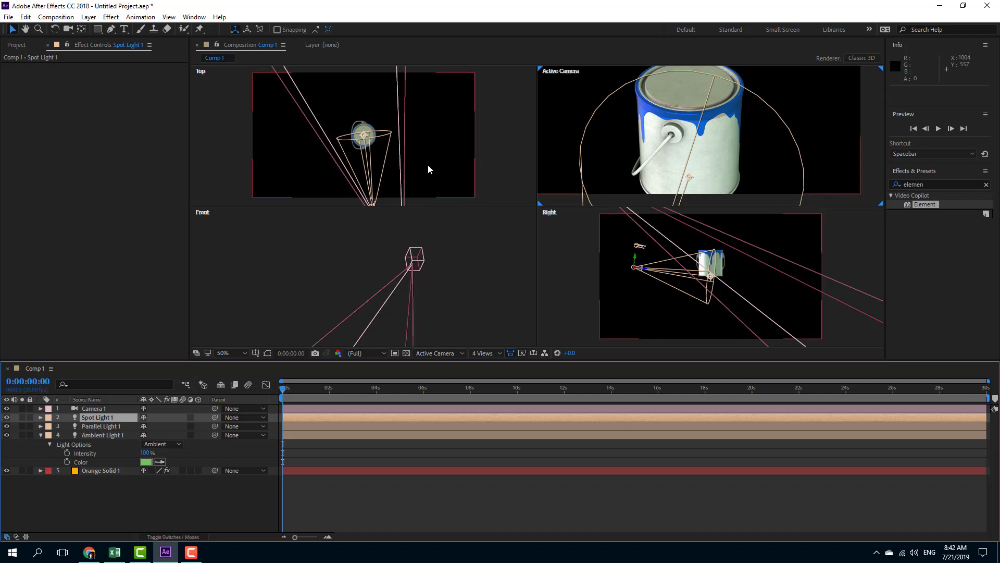
Move the spot light to the can's side and shift its point of interest to about 562, 180, -131
{"action": "scroll", "coordinate": [427, 164], "scroll_direction": "down", "scroll_amount": 1}
{"action": "scroll", "coordinate": [375, 181], "scroll_direction": "up", "scroll_amount": 1}
{"action": "left_click_drag", "start_coordinate": [494, 155], "coordinate": [501, 105]}
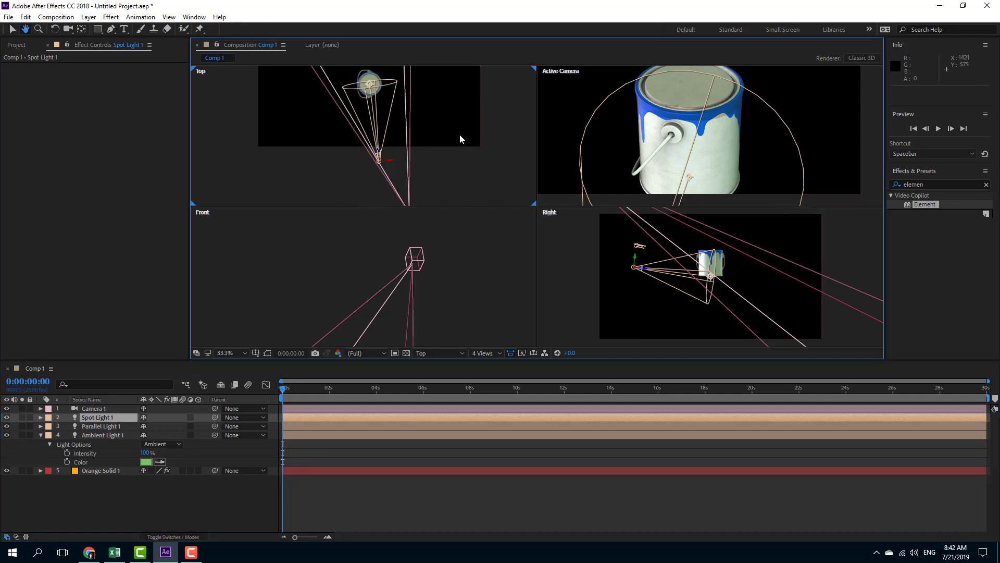
{"action": "key", "text": "ctrl+z"}
{"action": "key", "text": "ctrl+z"}
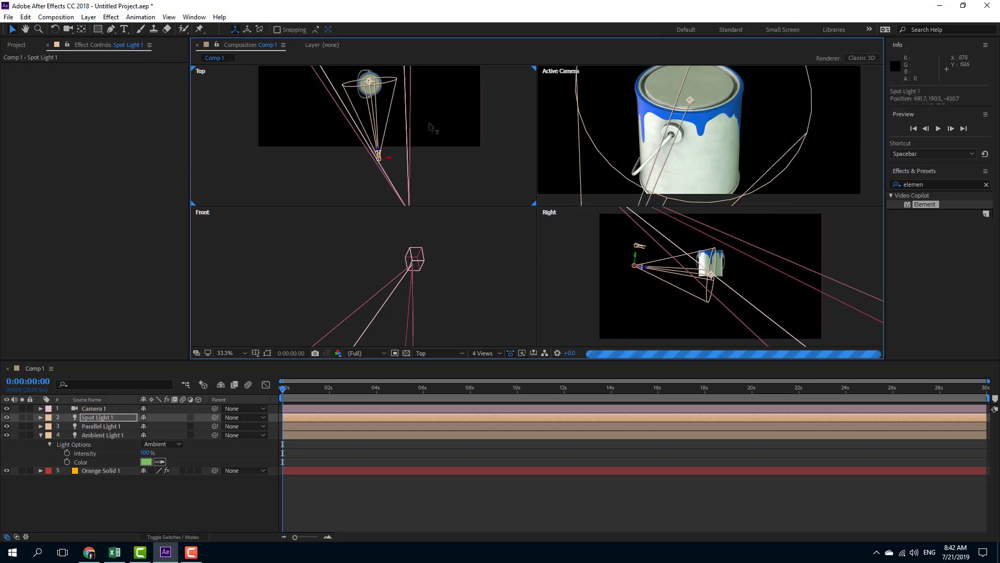
{"action": "left_click_drag", "start_coordinate": [378, 152], "coordinate": [498, 191]}
{"action": "key", "text": "h"}
{"action": "key", "text": "v"}
{"action": "left_click_drag", "start_coordinate": [447, 117], "coordinate": [361, 204]}
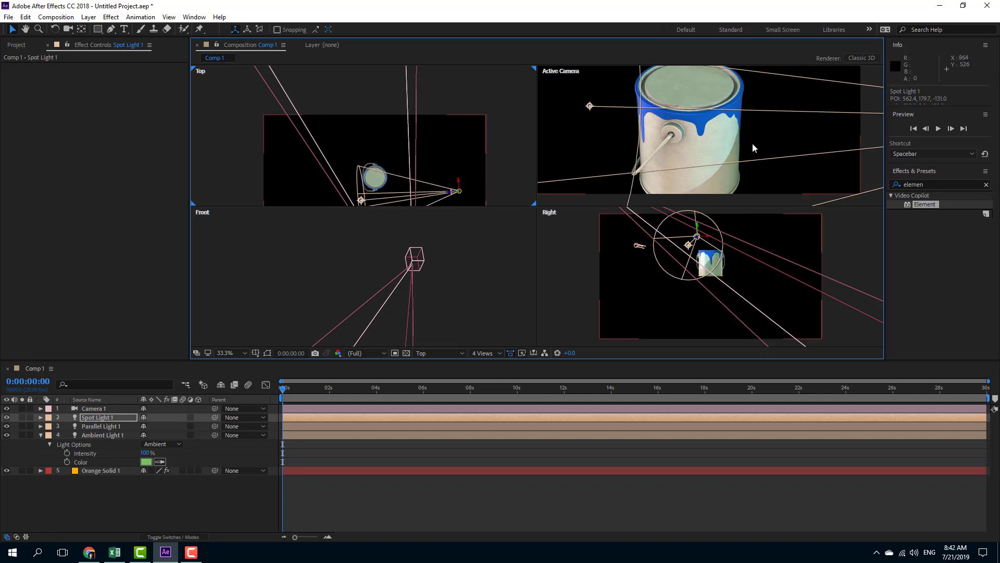
Switch the composition to a single Active Camera view and fit it up to 100%
{"action": "left_click", "coordinate": [735, 280]}
{"action": "left_click", "coordinate": [486, 353]}
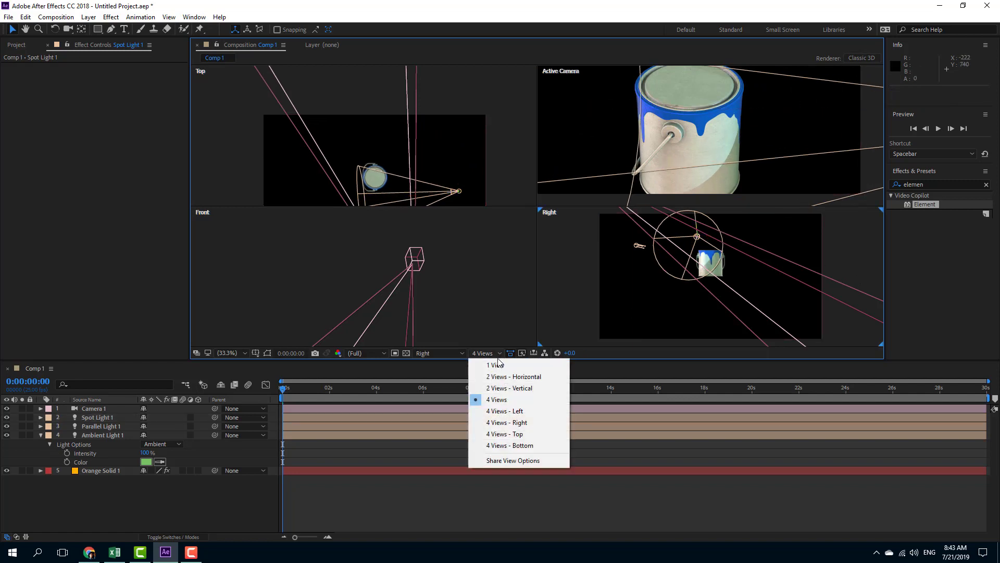
{"action": "left_click", "coordinate": [491, 366]}
{"action": "scroll", "coordinate": [700, 231], "scroll_direction": "up", "scroll_amount": 1}
{"action": "scroll", "coordinate": [665, 242], "scroll_direction": "down", "scroll_amount": 1}
{"action": "left_click", "coordinate": [243, 355]}
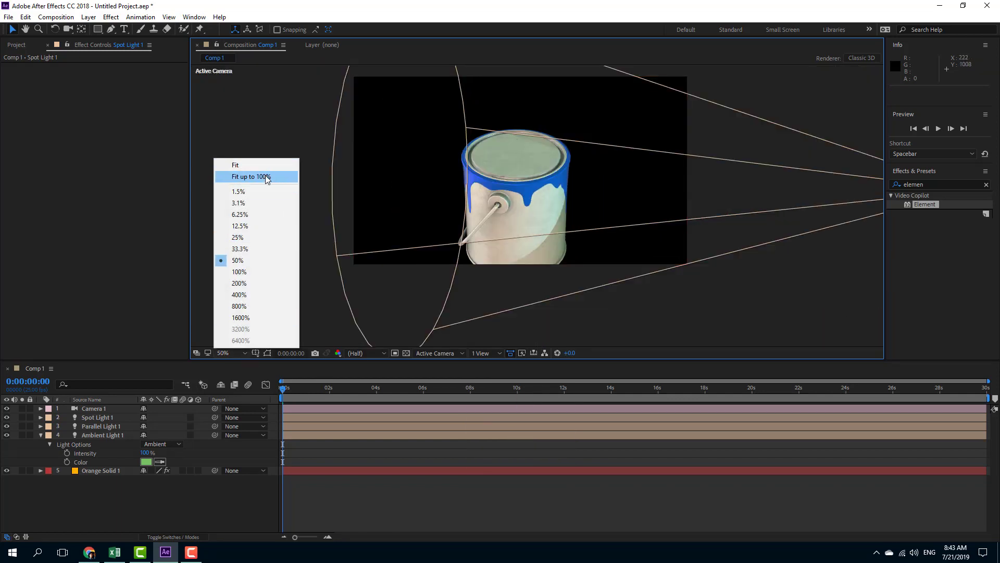
{"action": "left_click", "coordinate": [235, 172]}
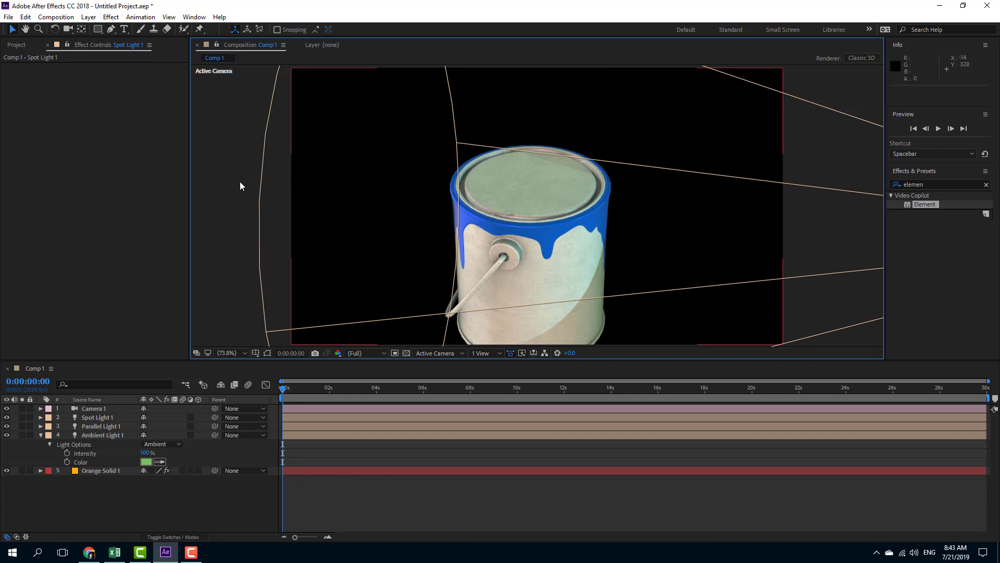
Orbit the camera around the can to about 1005, -142, -683 so the whole can is framed, and deselect it
{"action": "left_click", "coordinate": [104, 409]}
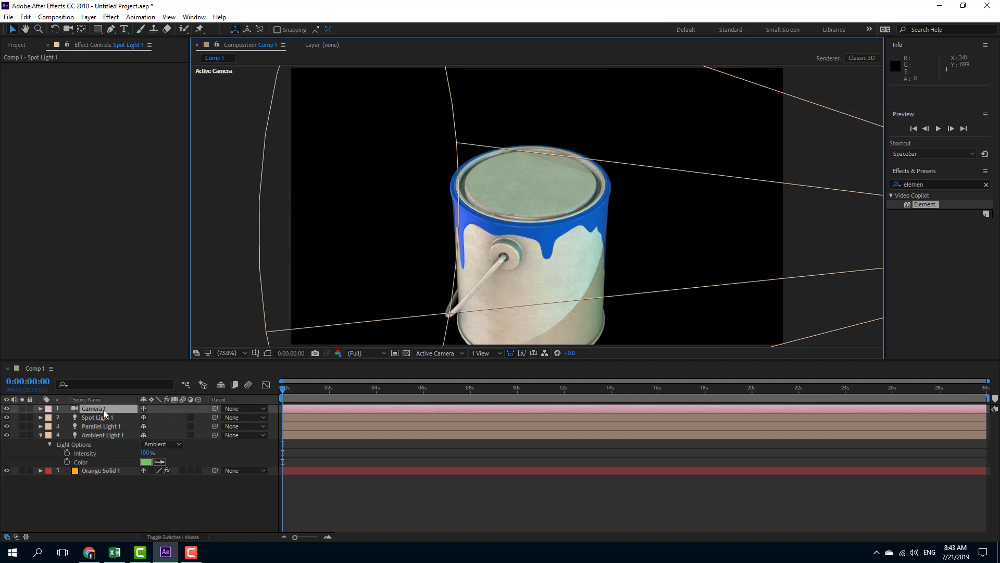
{"action": "left_click", "coordinate": [67, 29]}
{"action": "mouse_move", "coordinate": [496, 214]}
{"action": "left_mouse_down"}
{"action": "mouse_move", "coordinate": [515, 187]}
{"action": "mouse_move", "coordinate": [562, 195]}
{"action": "mouse_move", "coordinate": [552, 155]}
{"action": "left_mouse_up"}
{"action": "mouse_move", "coordinate": [560, 242]}
{"action": "left_mouse_down"}
{"action": "mouse_move", "coordinate": [576, 239]}
{"action": "mouse_move", "coordinate": [542, 253]}
{"action": "mouse_move", "coordinate": [685, 257]}
{"action": "mouse_move", "coordinate": [828, 236]}
{"action": "mouse_move", "coordinate": [414, 71]}
{"action": "mouse_move", "coordinate": [634, 290]}
{"action": "mouse_move", "coordinate": [521, 240]}
{"action": "mouse_move", "coordinate": [440, 248]}
{"action": "mouse_move", "coordinate": [508, 248]}
{"action": "mouse_move", "coordinate": [375, 290]}
{"action": "left_mouse_up"}
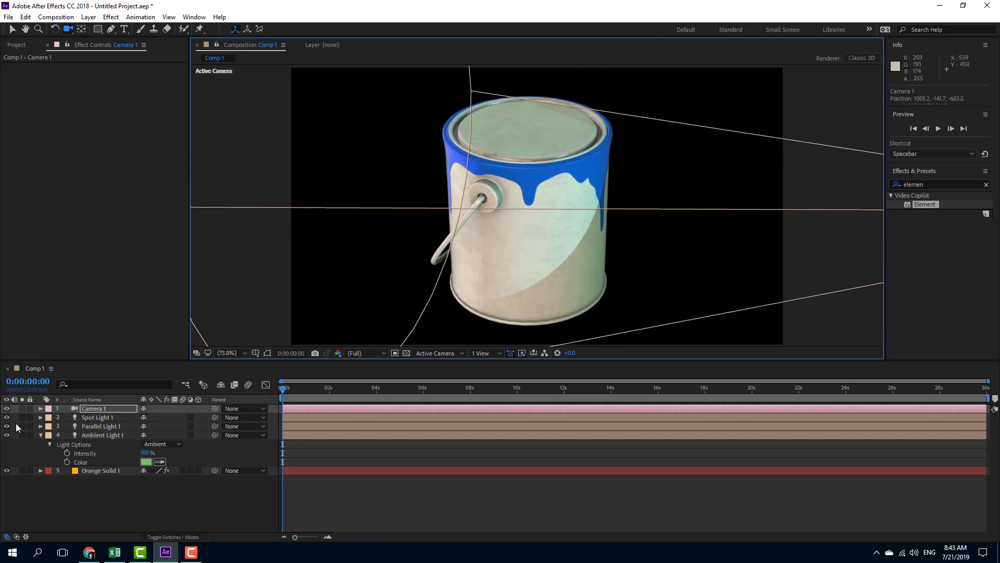
{"action": "left_click_drag", "start_coordinate": [7, 417], "coordinate": [8, 435]}
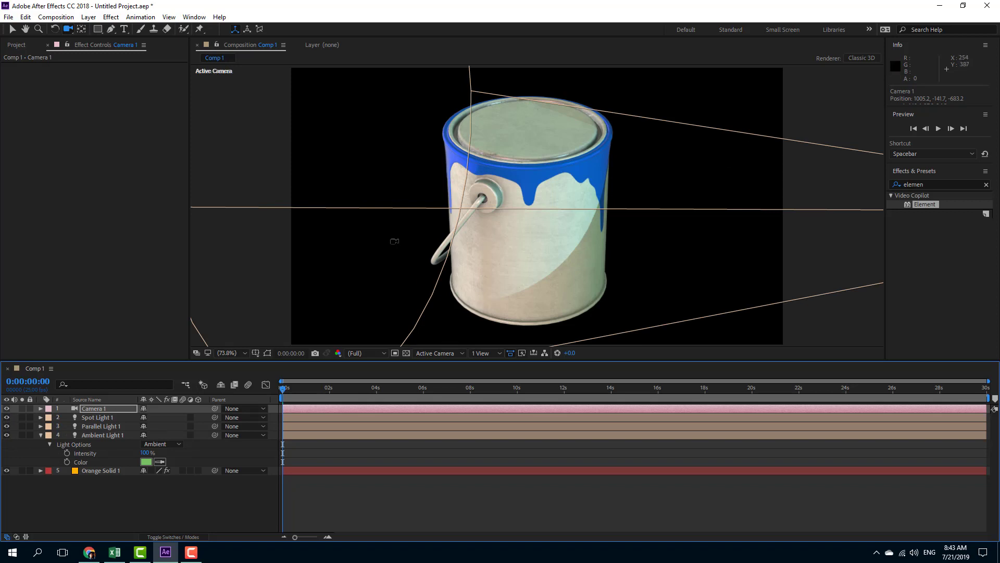
{"action": "left_click", "coordinate": [541, 456]}
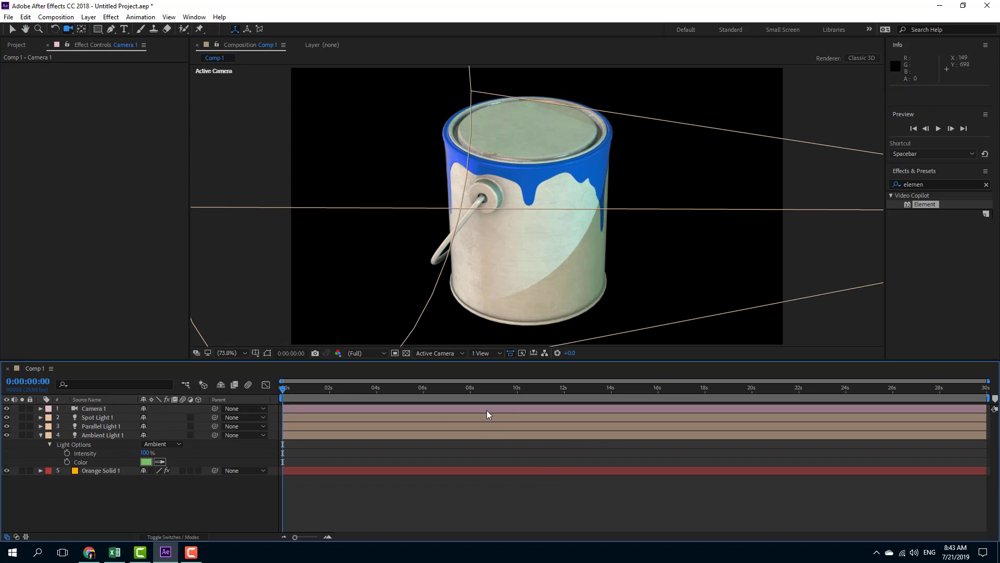